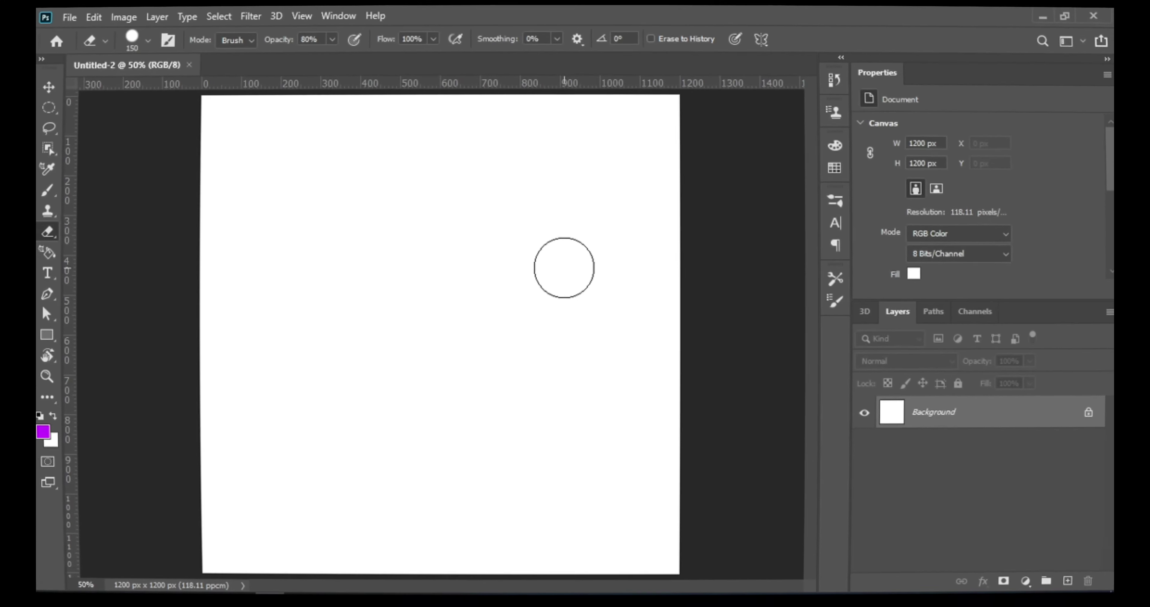
# - Zoom out on the blank white canvas and select the Brush tool
pyautogui.scroll(-2, 469, 264)
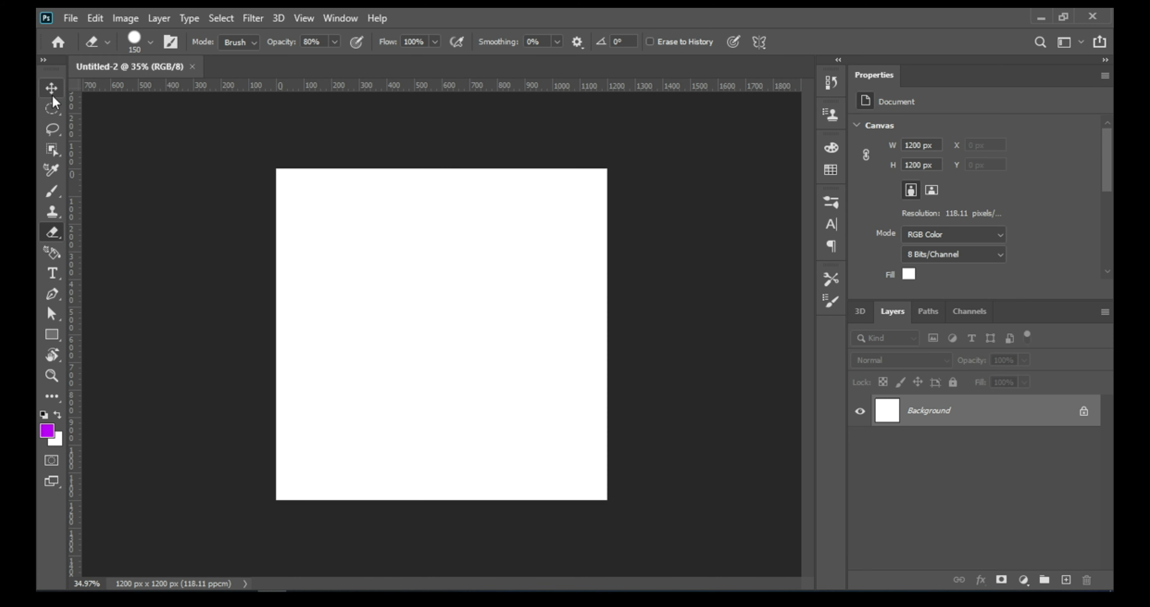
pyautogui.click(51, 192)
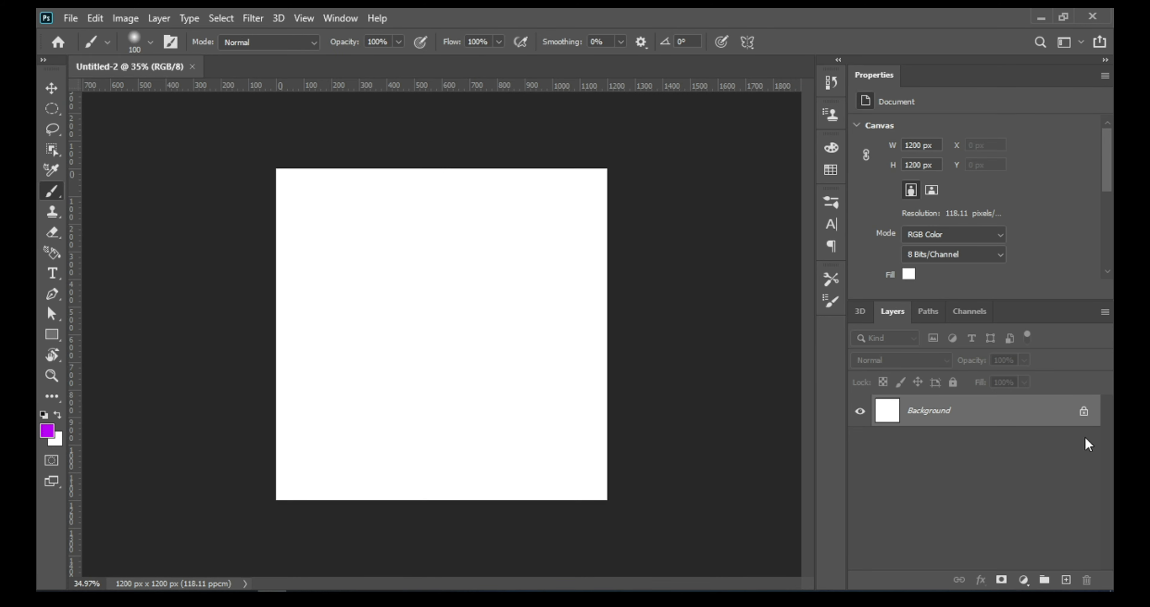
# - Unlock the Background, add a new empty layer, and set the foreground colour to red
pyautogui.click(1085, 412)
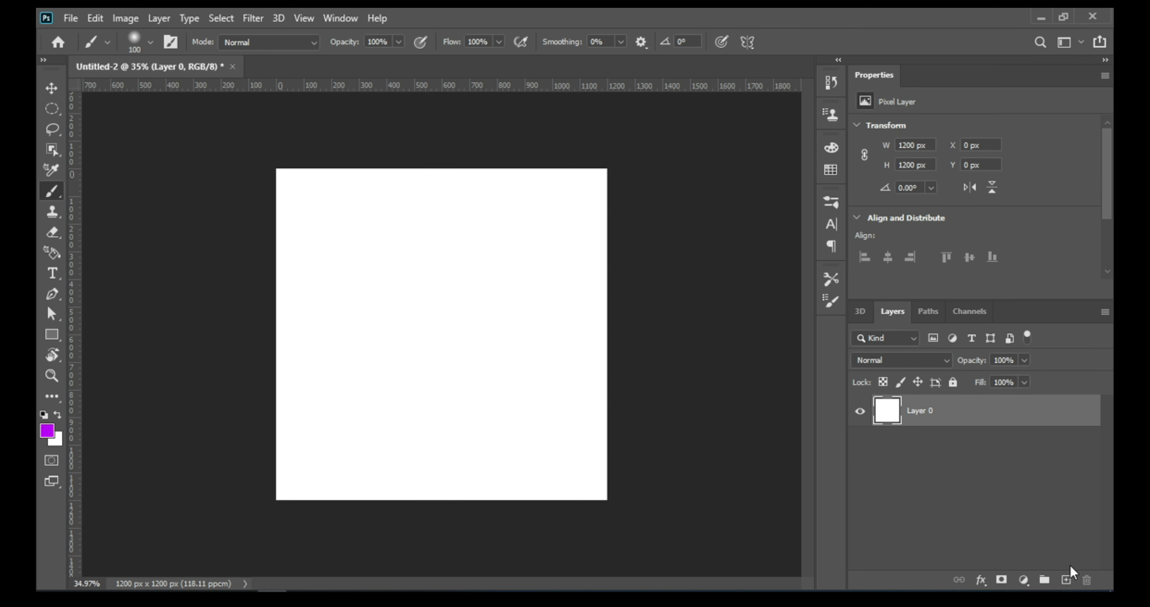
pyautogui.click(1067, 579)
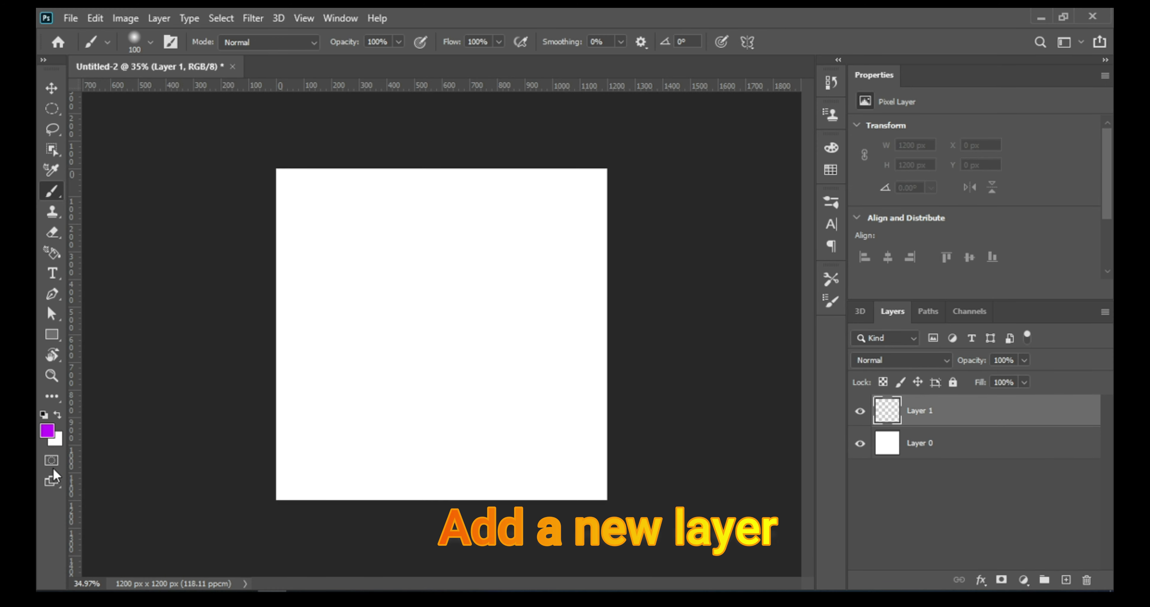
pyautogui.click(47, 430)
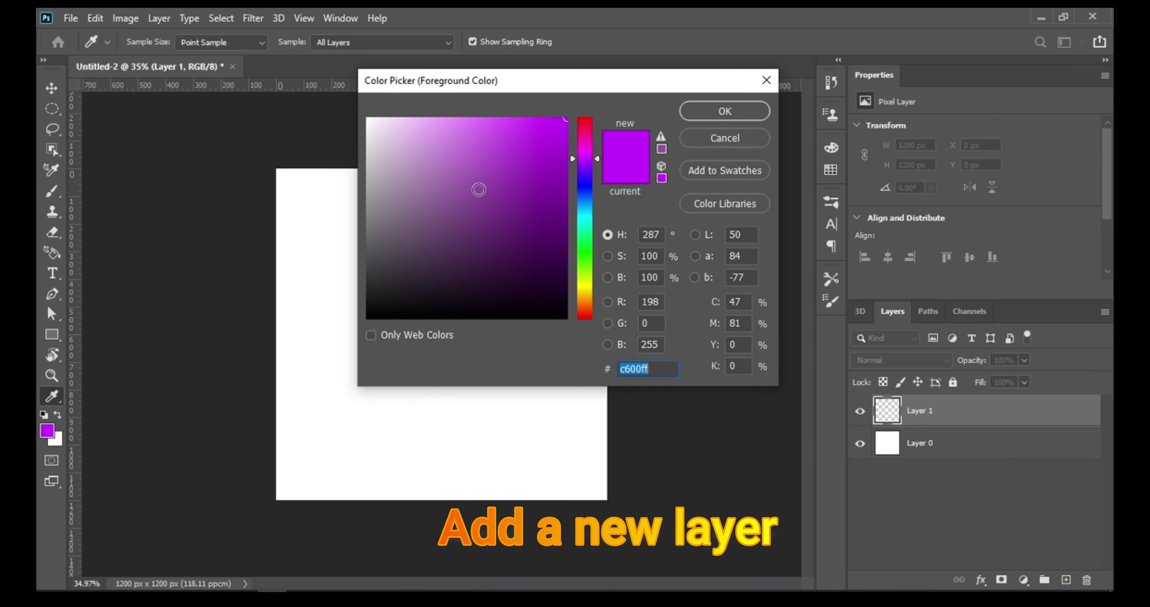
pyautogui.moveTo(594, 154); pyautogui.dragTo(626, 458)
pyautogui.click(744, 109)
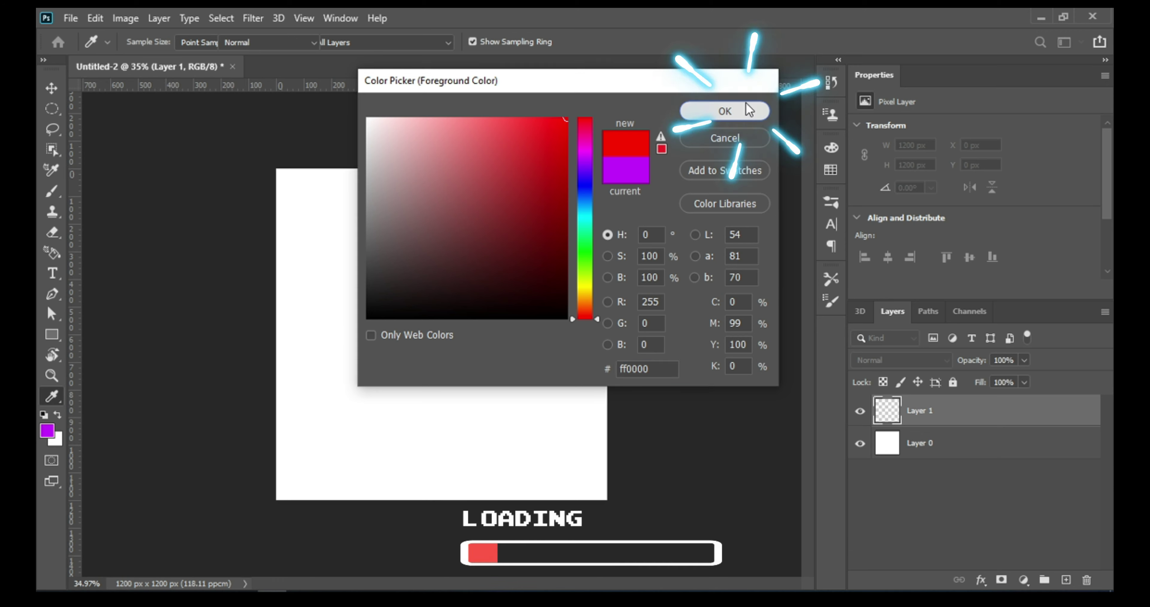
# - Paint red over the canvas's top-left corner with the Soft Round brush, discarding test strokes
pyautogui.press('b')
pyautogui.click(150, 43)
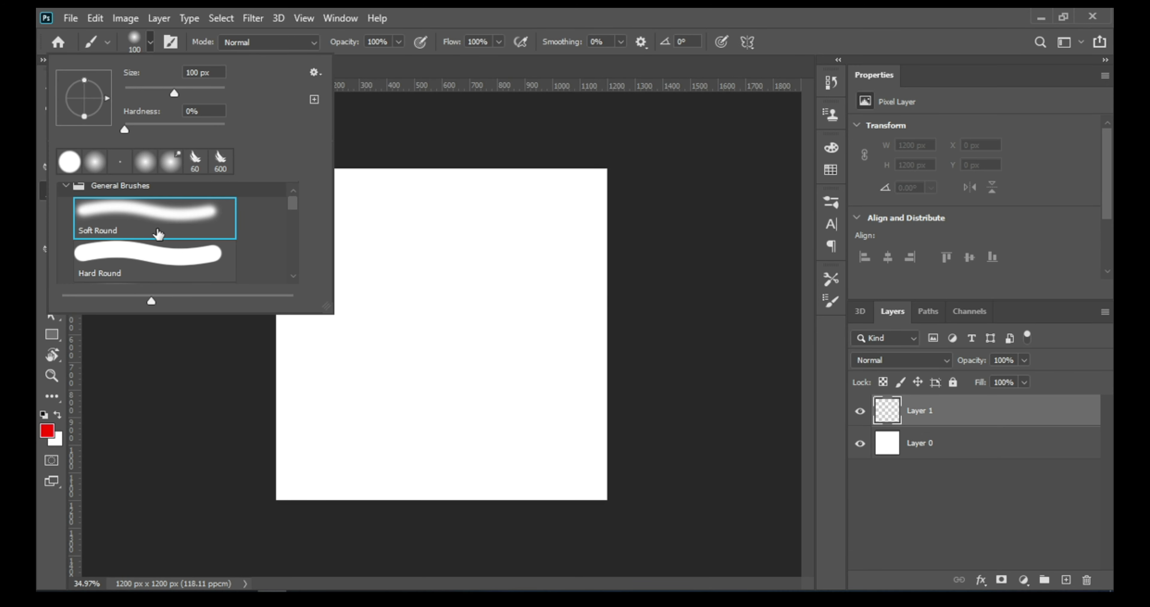
pyautogui.click(164, 211)
pyautogui.click(489, 268)
pyautogui.click(489, 268)
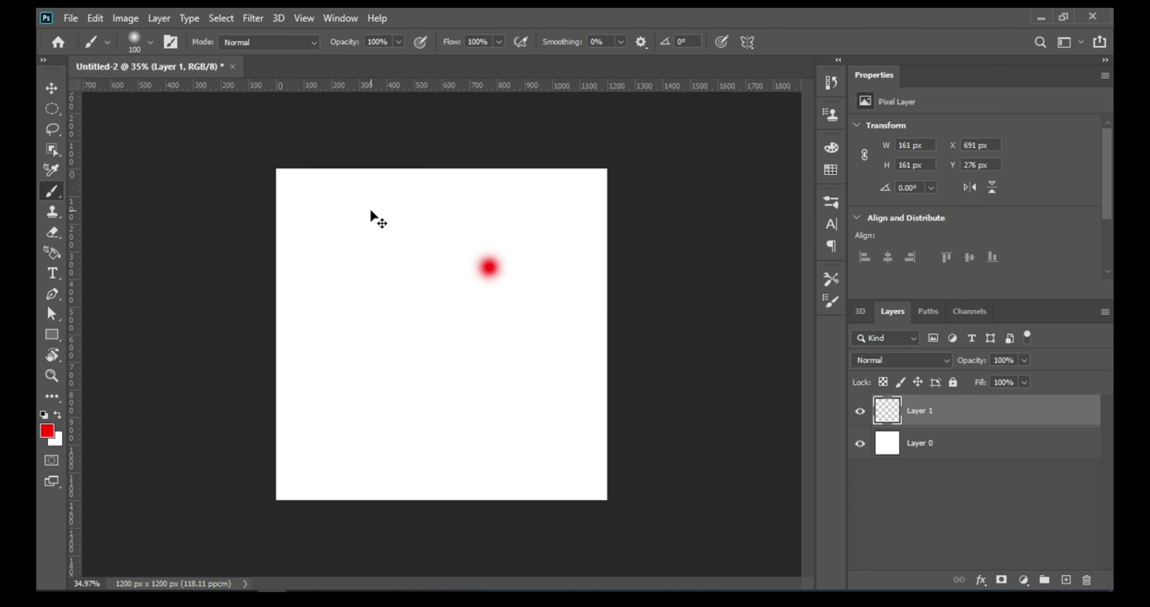
pyautogui.hotkey('ctrl', 'z')
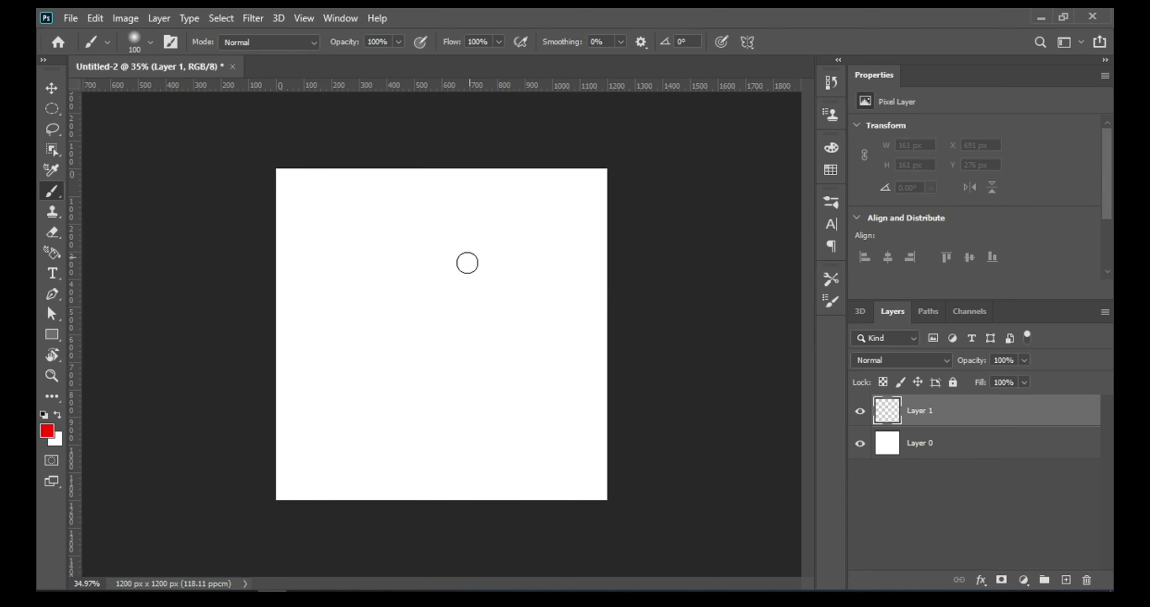
pyautogui.moveTo(468, 263)
pyautogui.mouseDown()
pyautogui.moveTo(375, 356)
pyautogui.moveTo(435, 225)
pyautogui.mouseUp()
pyautogui.hotkey('ctrl', 'z')
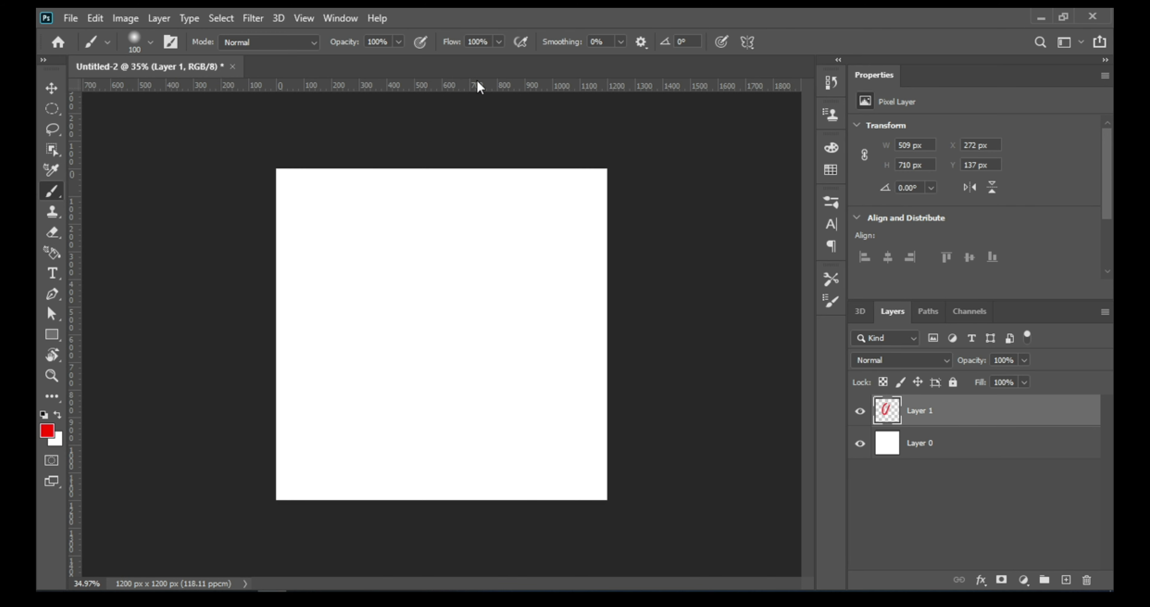
pyautogui.moveTo(255, 208)
pyautogui.mouseDown()
pyautogui.moveTo(291, 160)
pyautogui.moveTo(236, 252)
pyautogui.moveTo(344, 151)
pyautogui.moveTo(231, 290)
pyautogui.mouseUp()
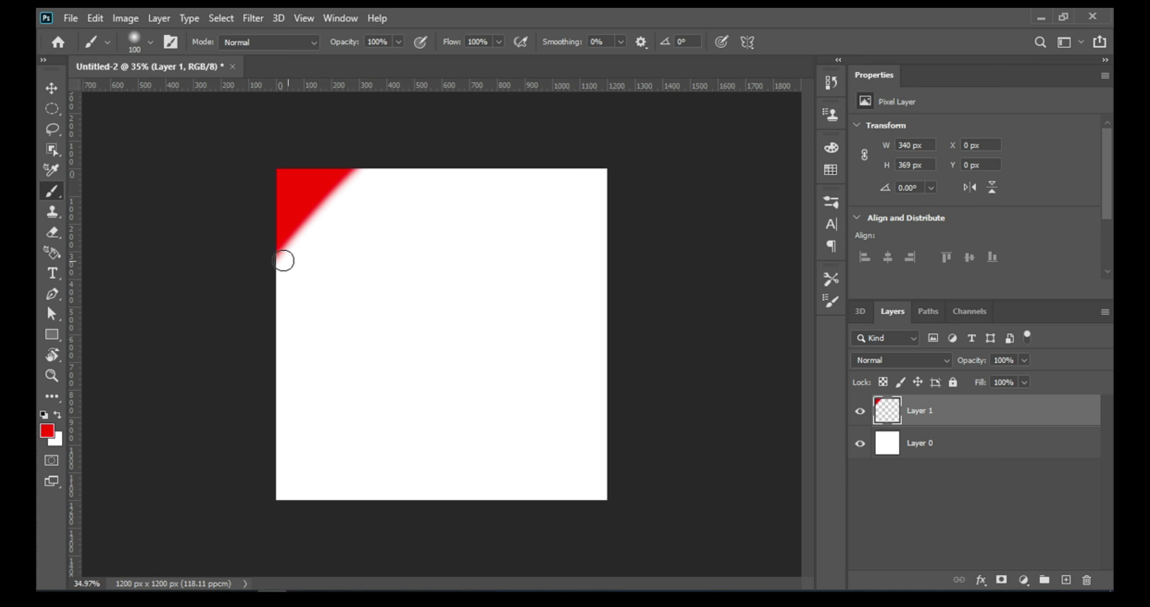
# - Set the foreground to orange #ff8a00 and paint a diagonal band beside the red
pyautogui.click(47, 428)
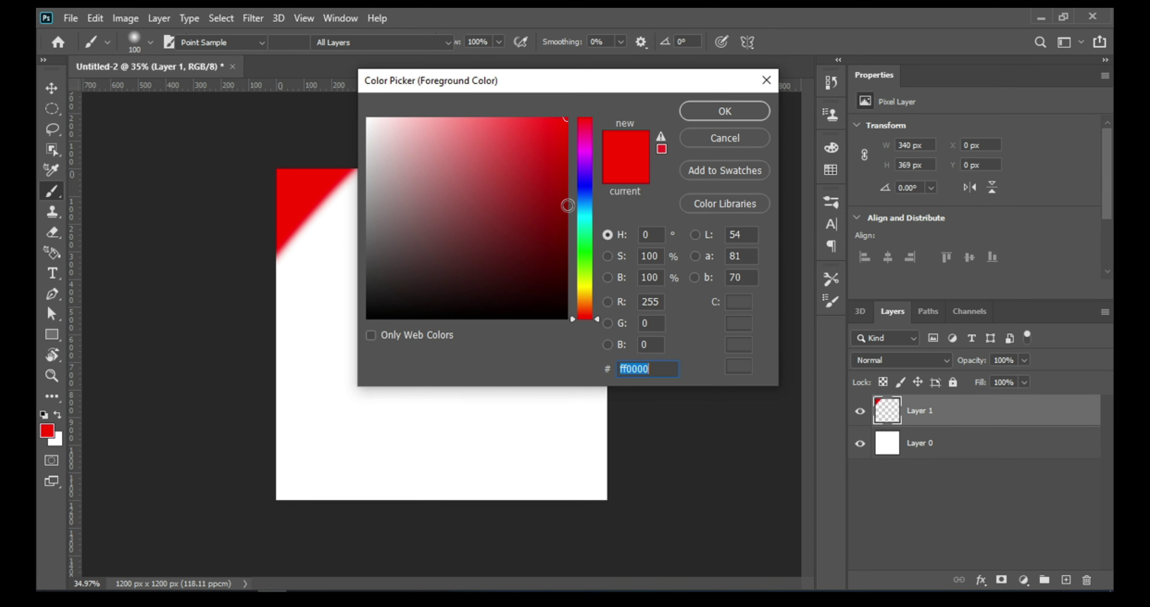
pyautogui.click(597, 303)
pyautogui.moveTo(600, 304); pyautogui.dragTo(599, 302)
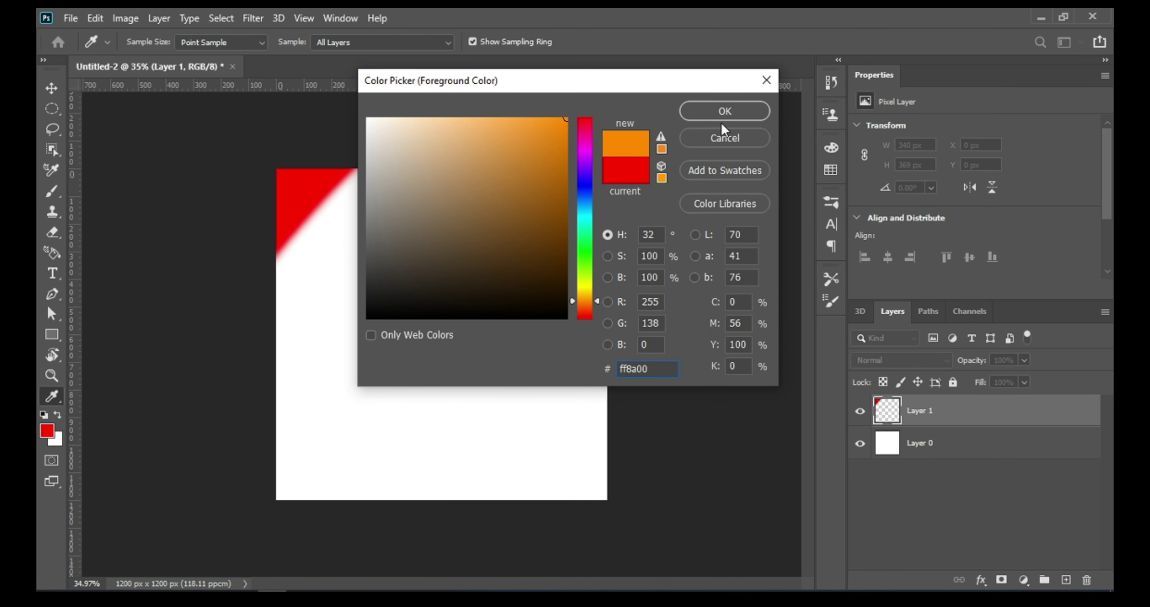
pyautogui.click(720, 112)
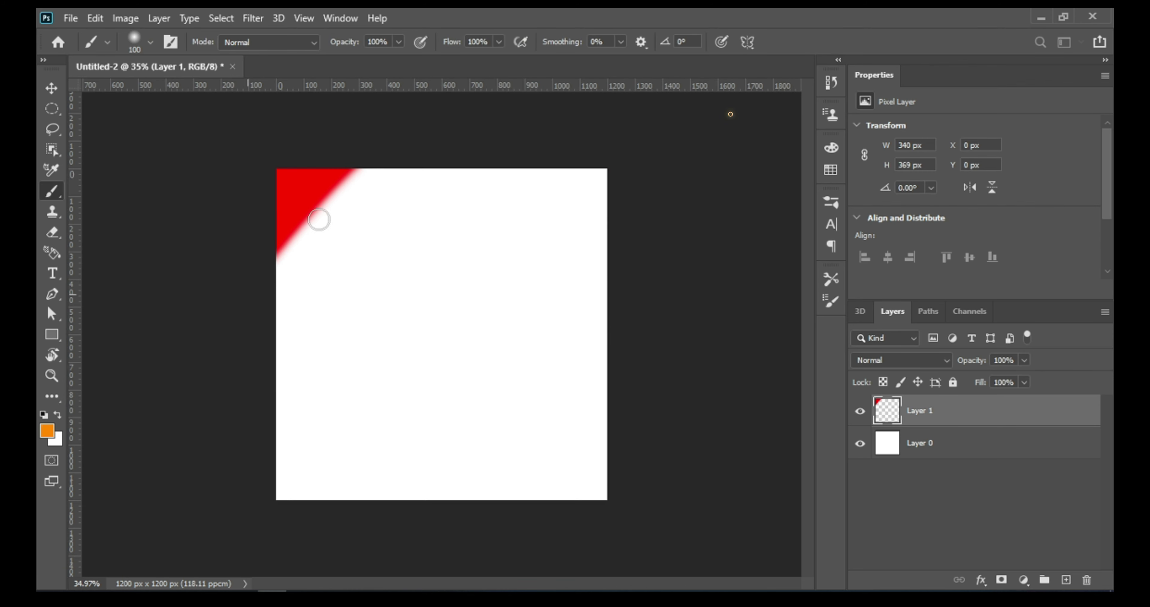
pyautogui.moveTo(319, 219); pyautogui.dragTo(256, 307)
pyautogui.moveTo(411, 174); pyautogui.dragTo(348, 237)
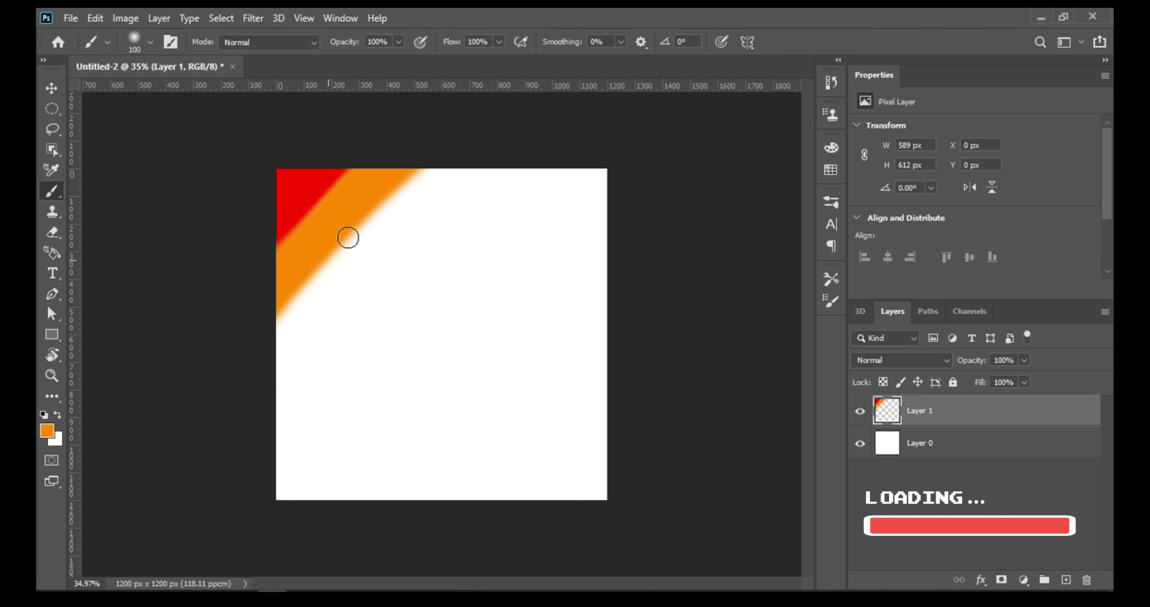
# - Widen the orange band down the left edge, undoing the last extra stroke
pyautogui.click(47, 431)
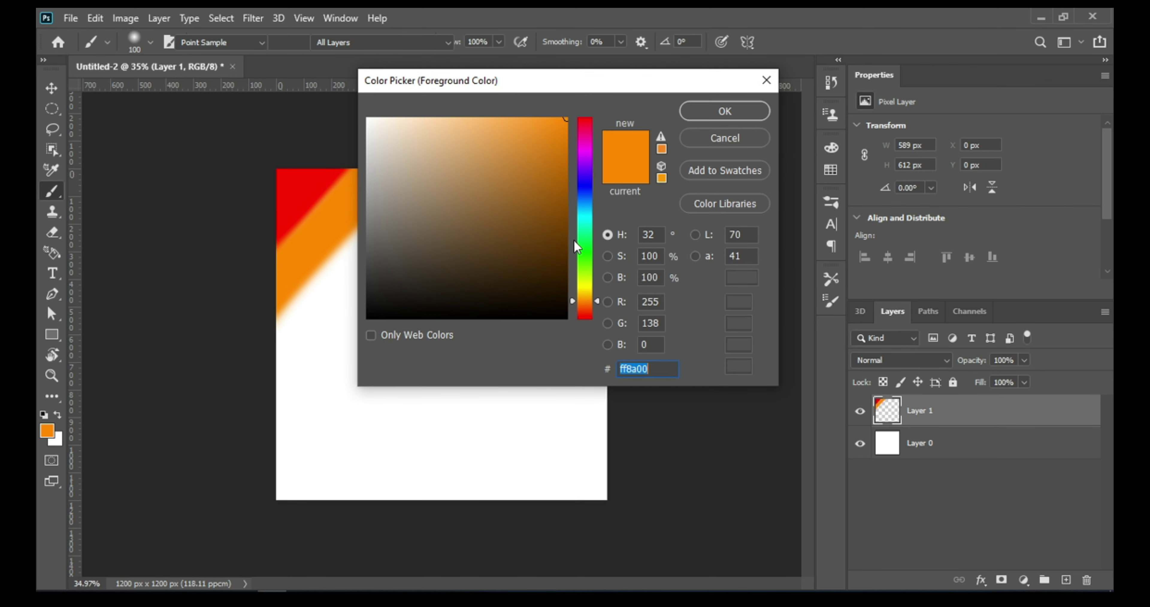
pyautogui.click(725, 111)
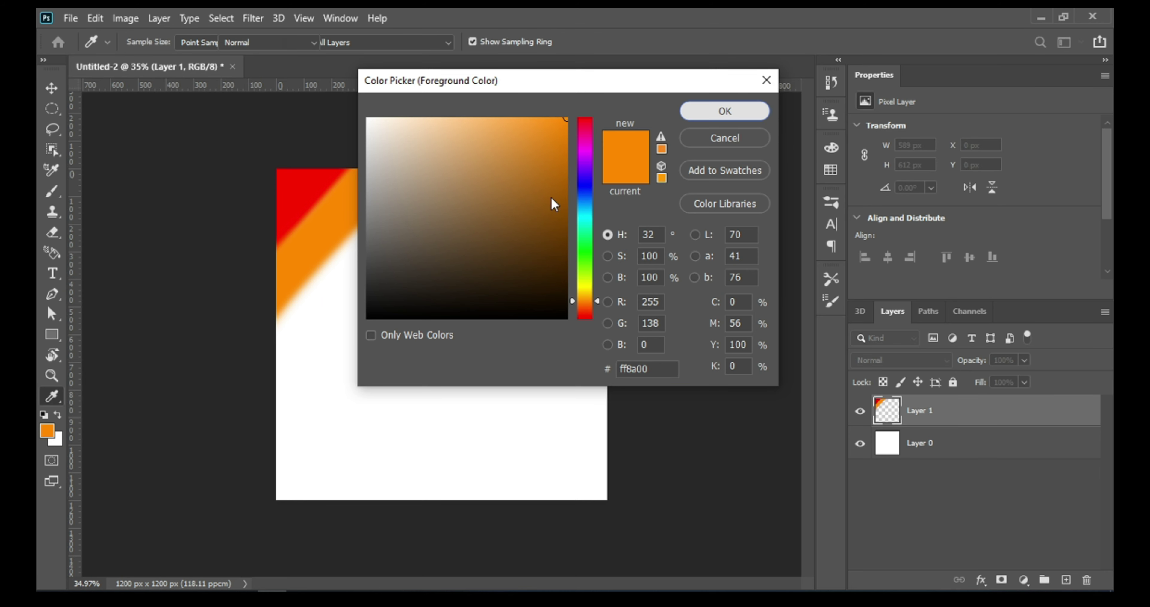
pyautogui.moveTo(342, 243); pyautogui.dragTo(450, 134)
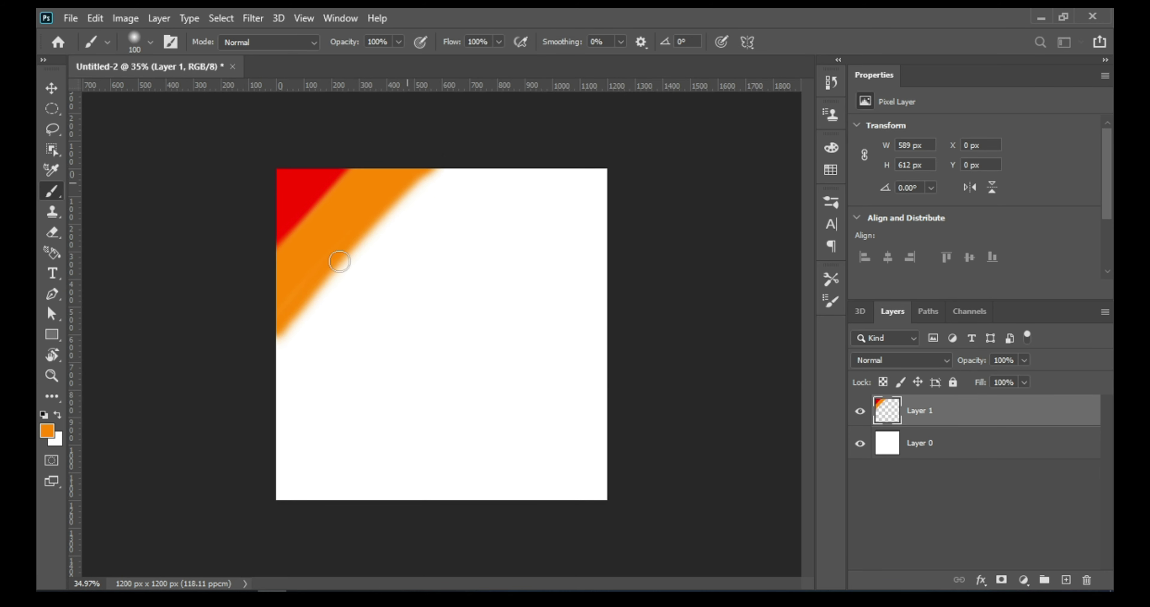
pyautogui.moveTo(427, 174); pyautogui.dragTo(270, 354)
pyautogui.moveTo(333, 271)
pyautogui.mouseDown()
pyautogui.moveTo(465, 126)
pyautogui.moveTo(236, 399)
pyautogui.mouseUp()
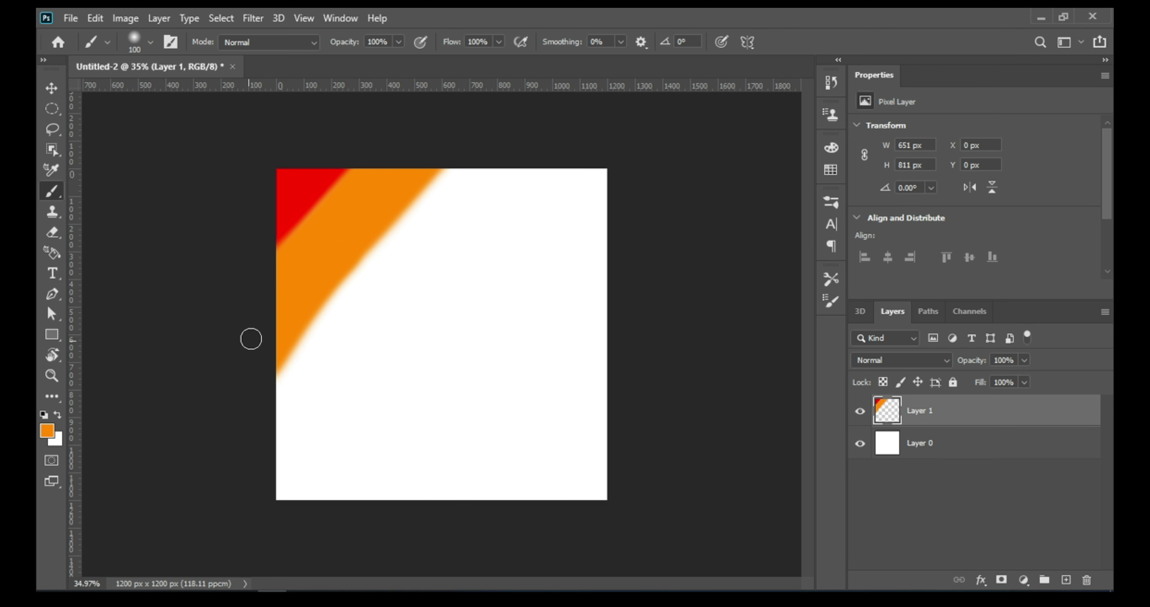
pyautogui.hotkey('ctrl', 'z')
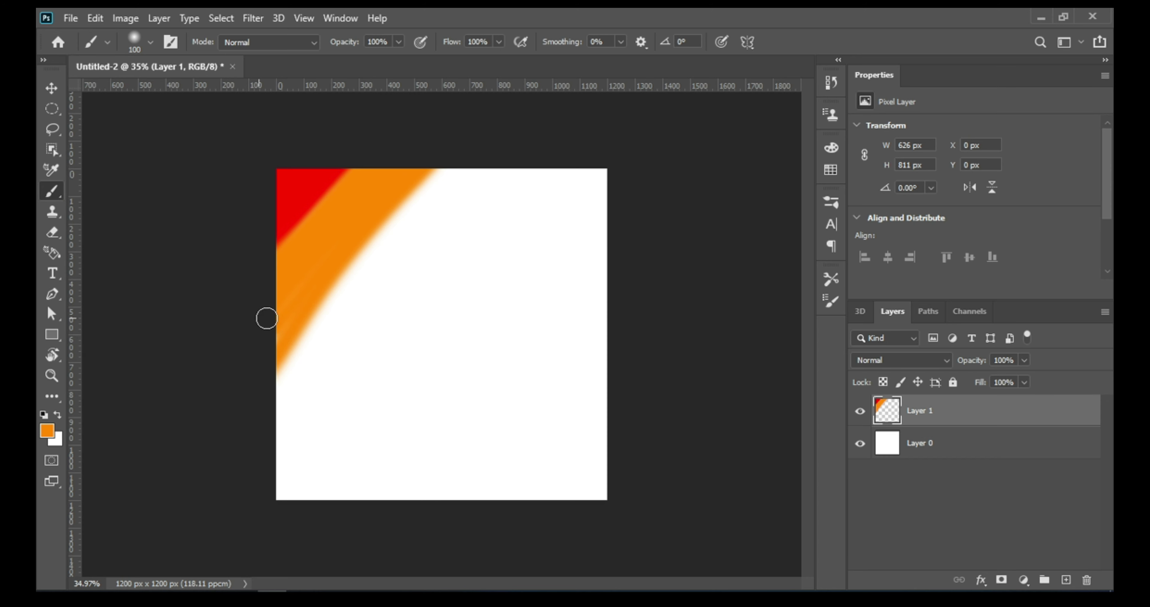
pyautogui.click(48, 431)
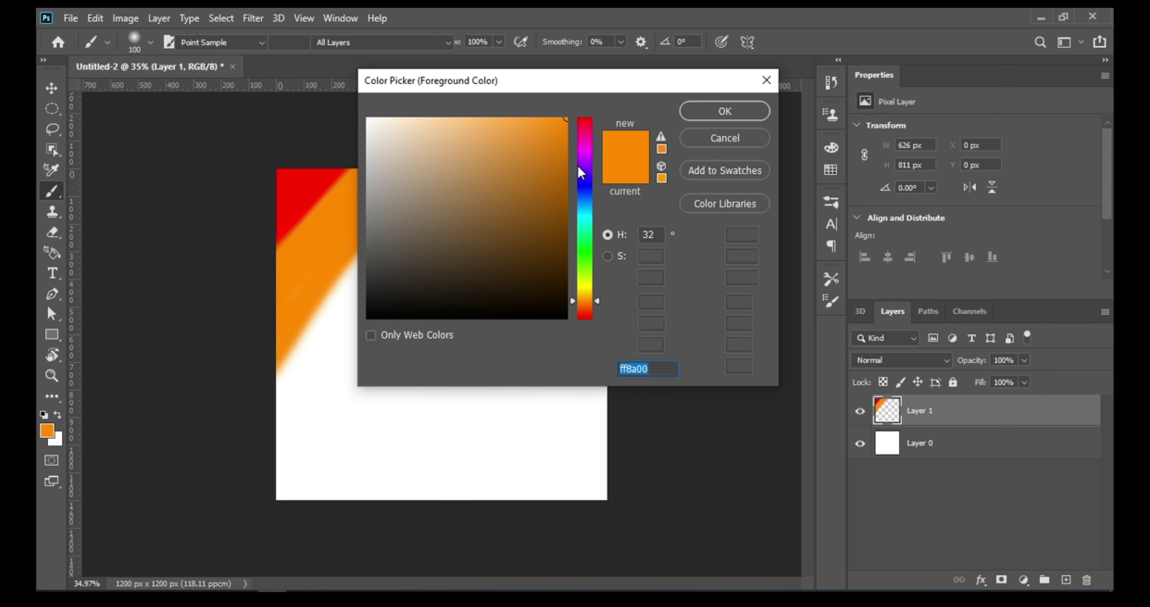
# - Set the foreground to yellow #f0ff00 and try a yellow band, undoing those strokes
pyautogui.moveTo(601, 293); pyautogui.dragTo(595, 282)
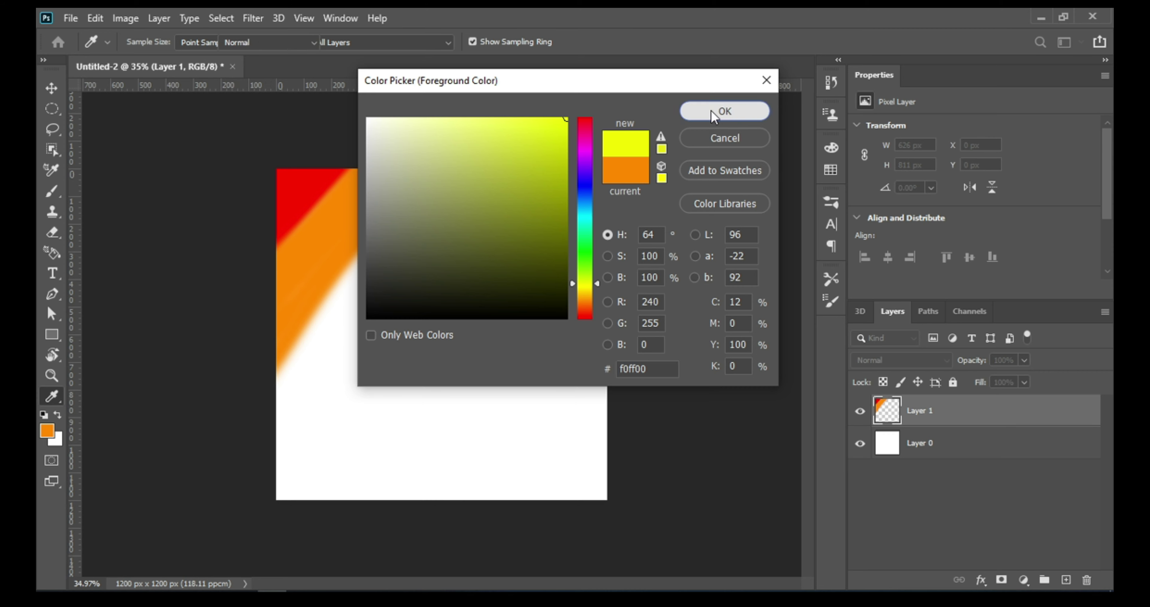
pyautogui.click(727, 112)
pyautogui.moveTo(283, 411)
pyautogui.mouseDown()
pyautogui.moveTo(336, 290)
pyautogui.moveTo(449, 167)
pyautogui.moveTo(275, 398)
pyautogui.moveTo(418, 215)
pyautogui.moveTo(384, 280)
pyautogui.moveTo(394, 269)
pyautogui.moveTo(267, 423)
pyautogui.moveTo(503, 167)
pyautogui.moveTo(298, 385)
pyautogui.moveTo(579, 135)
pyautogui.mouseUp()
pyautogui.moveTo(291, 410)
pyautogui.mouseDown()
pyautogui.moveTo(503, 123)
pyautogui.moveTo(277, 372)
pyautogui.moveTo(385, 266)
pyautogui.moveTo(336, 316)
pyautogui.moveTo(411, 259)
pyautogui.moveTo(300, 366)
pyautogui.moveTo(464, 154)
pyautogui.mouseUp()
pyautogui.hotkey('ctrl', 'z')
pyautogui.hotkey('ctrl', 'z')
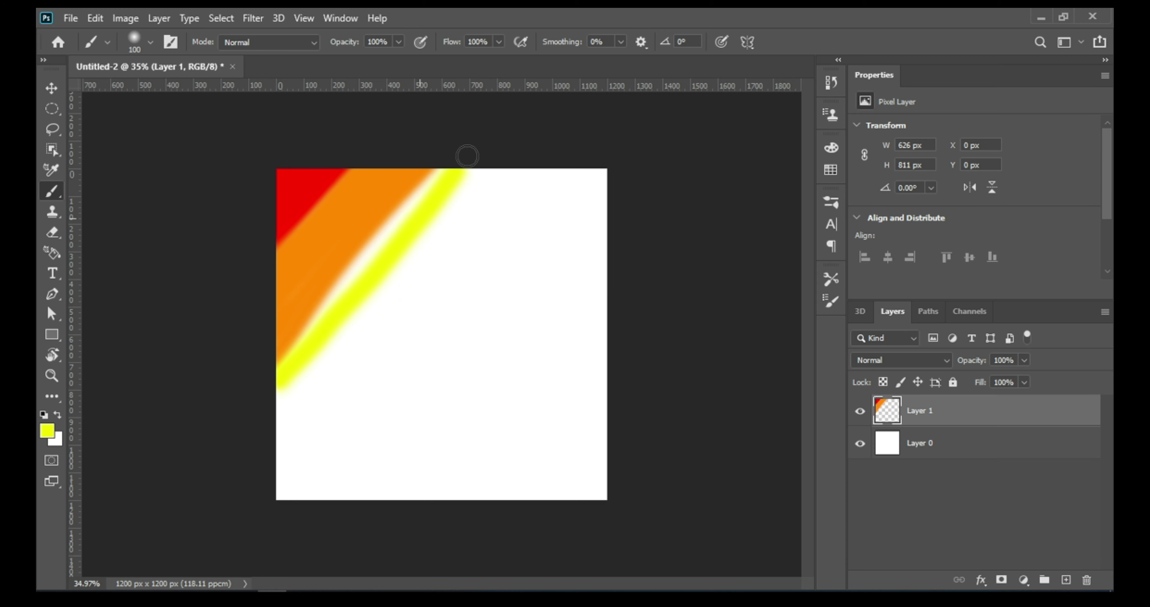
pyautogui.hotkey('ctrl', 'z')
# - Paint a broad yellow band from the lower left to the top edge beside the orange
pyautogui.moveTo(278, 382); pyautogui.dragTo(453, 154)
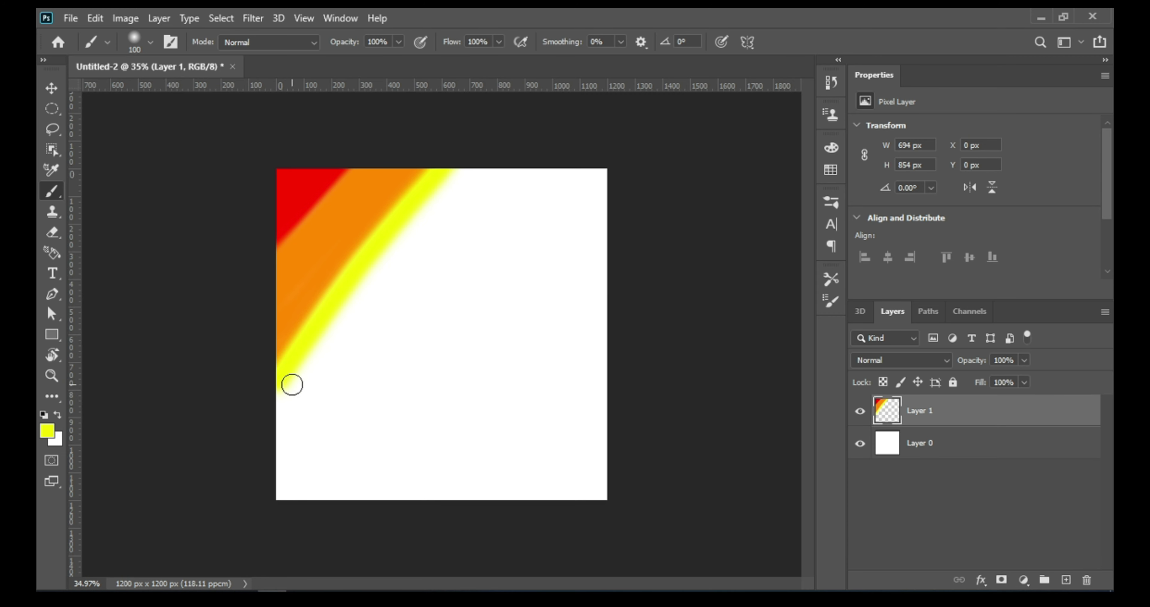
pyautogui.moveTo(276, 406); pyautogui.dragTo(445, 172)
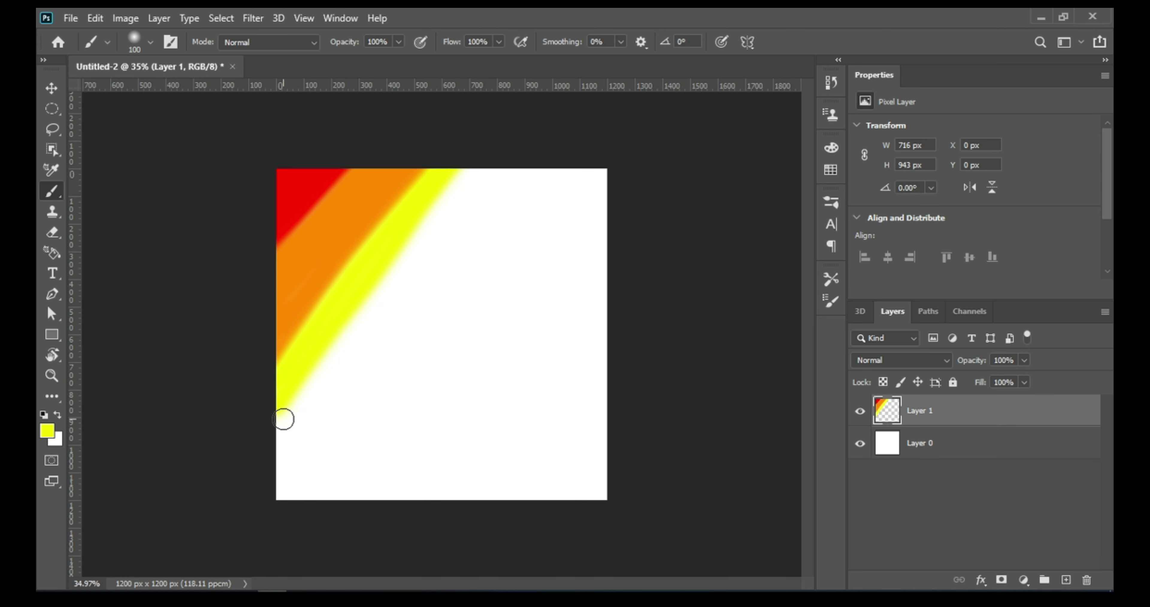
pyautogui.moveTo(284, 419); pyautogui.dragTo(469, 143)
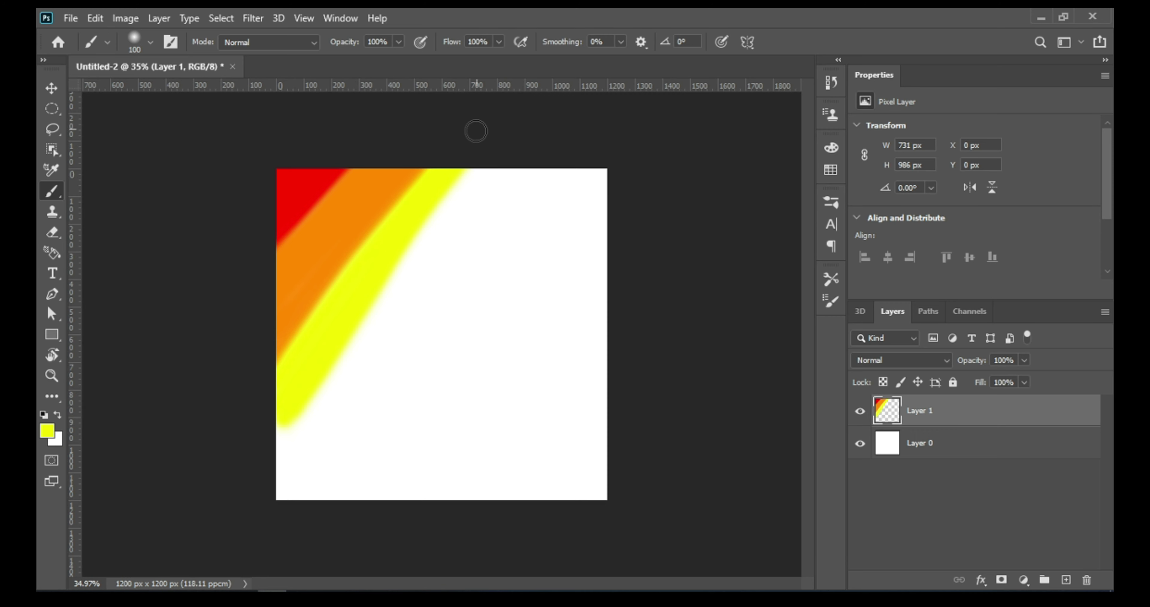
pyautogui.moveTo(285, 413); pyautogui.dragTo(499, 131)
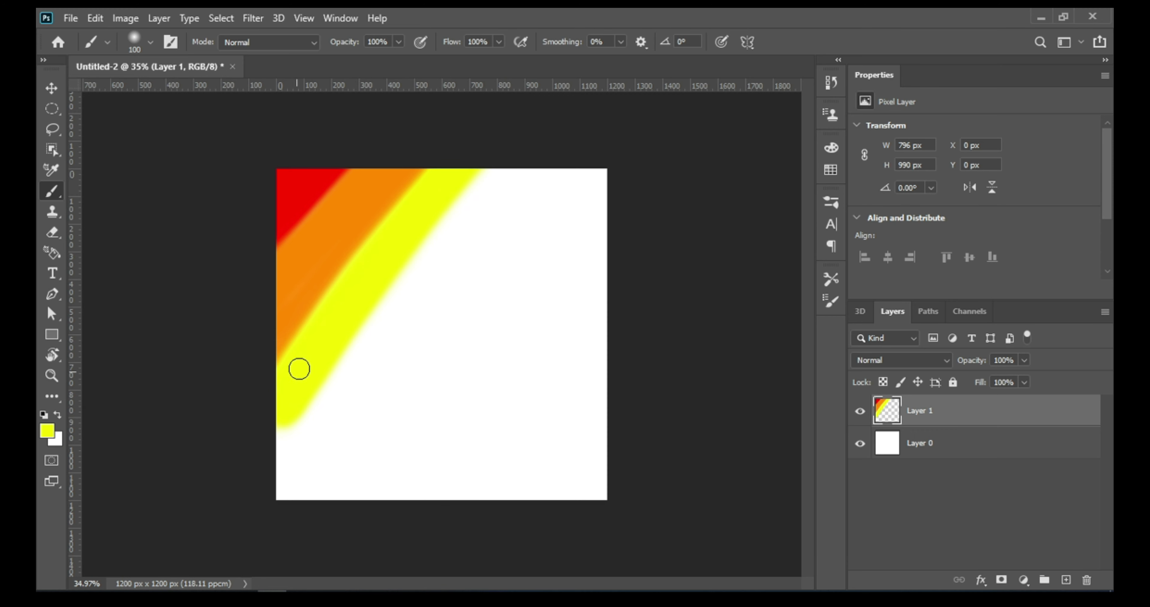
pyautogui.moveTo(482, 159)
pyautogui.mouseDown()
pyautogui.moveTo(348, 330)
pyautogui.moveTo(496, 154)
pyautogui.moveTo(285, 397)
pyautogui.mouseUp()
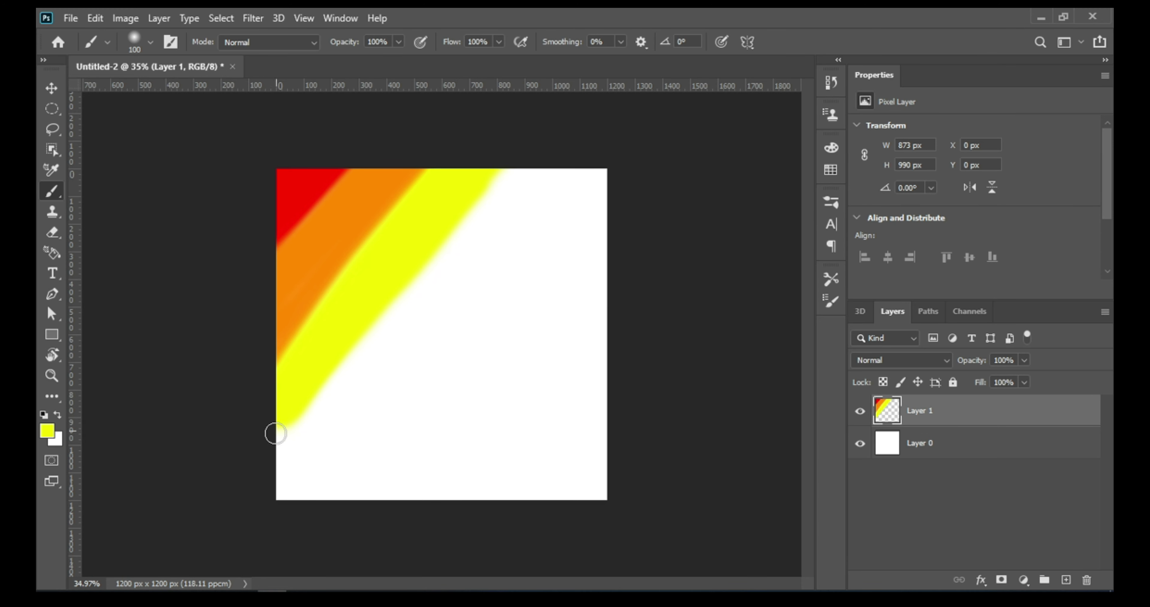
pyautogui.moveTo(274, 432)
pyautogui.mouseDown()
pyautogui.moveTo(493, 164)
pyautogui.moveTo(486, 189)
pyautogui.moveTo(370, 311)
pyautogui.moveTo(281, 438)
pyautogui.moveTo(398, 320)
pyautogui.moveTo(528, 154)
pyautogui.mouseUp()
pyautogui.hotkey('ctrl', 'z')
# - Set the foreground to green #18ff00 and paint a green band along the yellow stripe
pyautogui.click(47, 431)
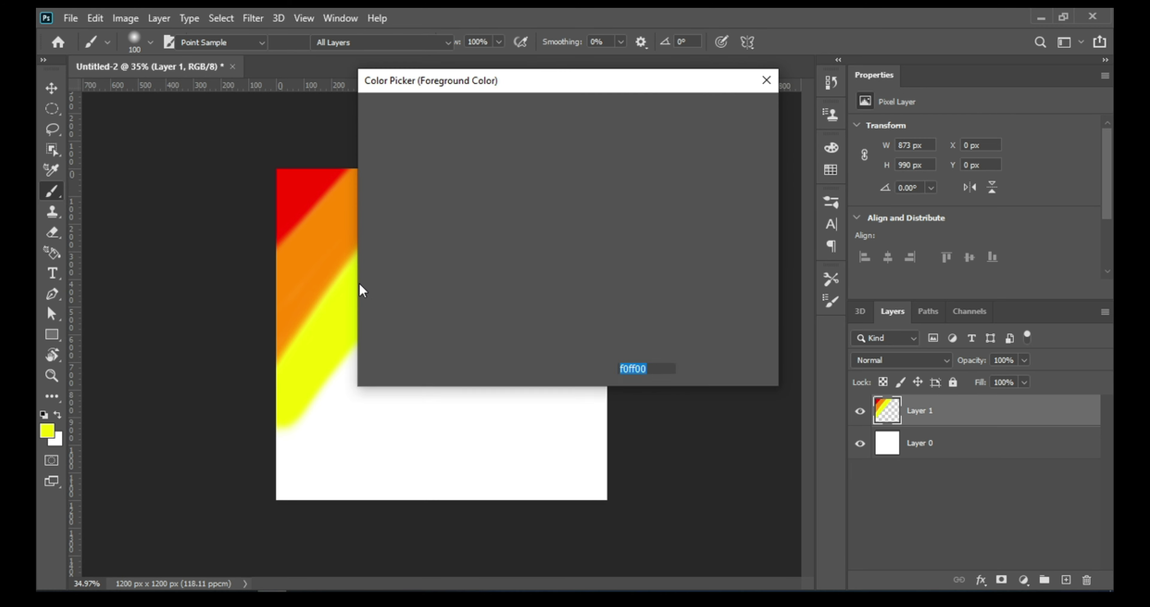
pyautogui.moveTo(586, 273); pyautogui.dragTo(585, 255)
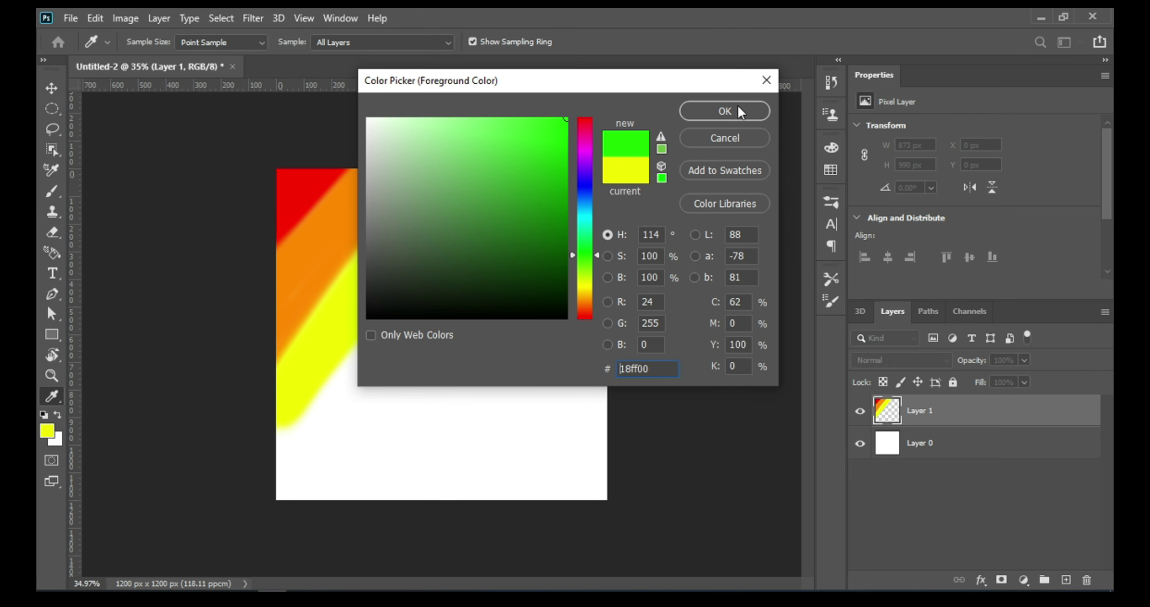
pyautogui.click(735, 114)
pyautogui.press('b')
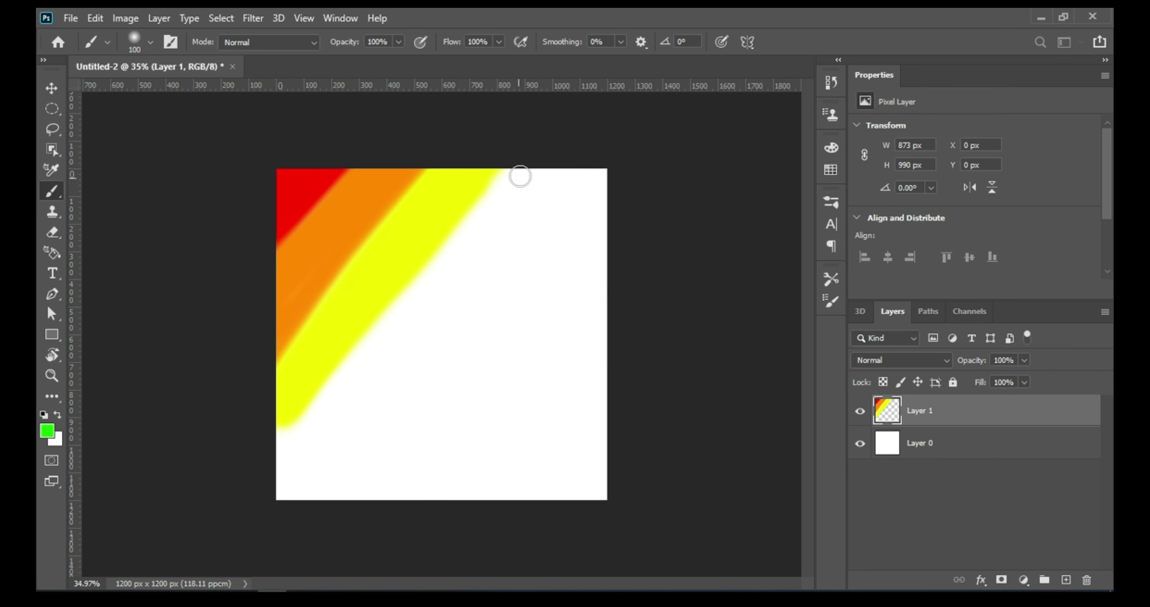
pyautogui.moveTo(519, 175); pyautogui.dragTo(339, 393)
pyautogui.hotkey('ctrl', 'z')
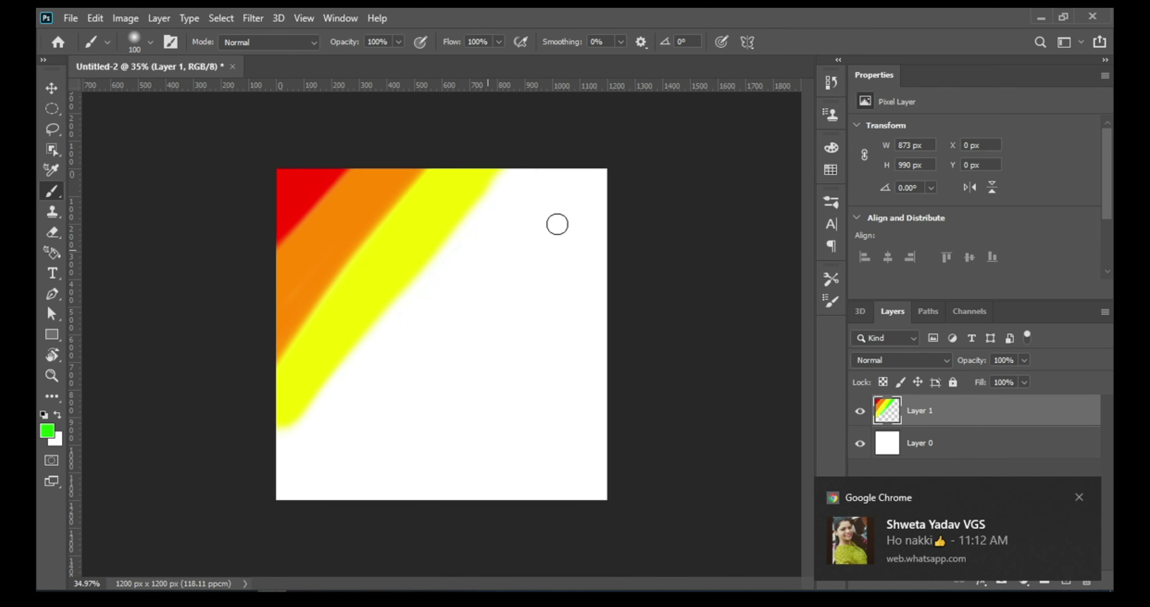
pyautogui.click(1078, 496)
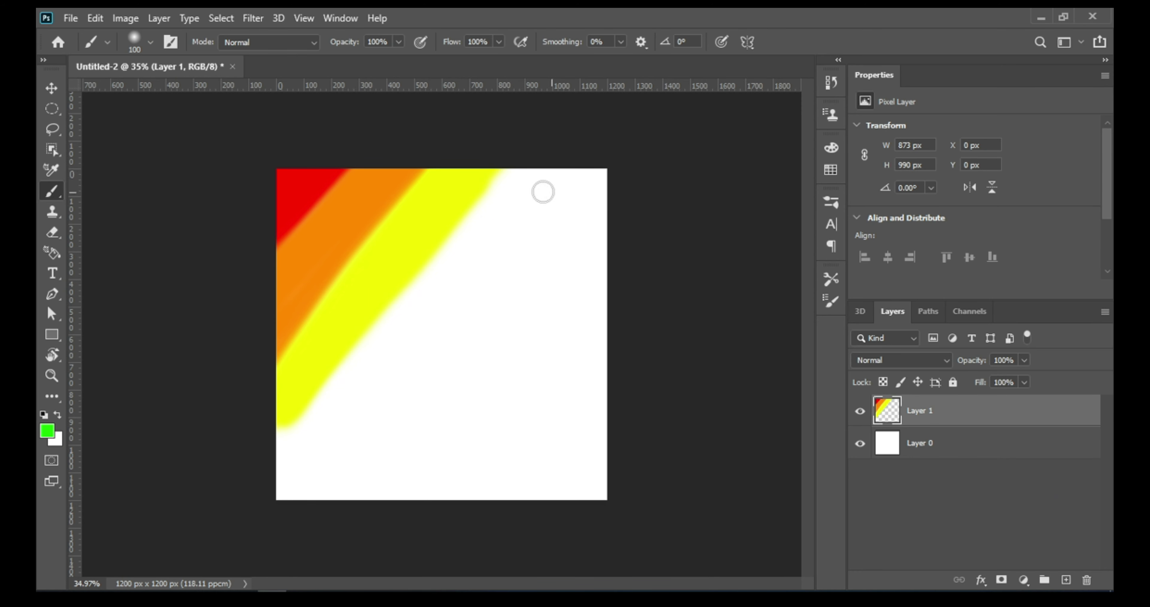
pyautogui.moveTo(518, 172); pyautogui.dragTo(344, 393)
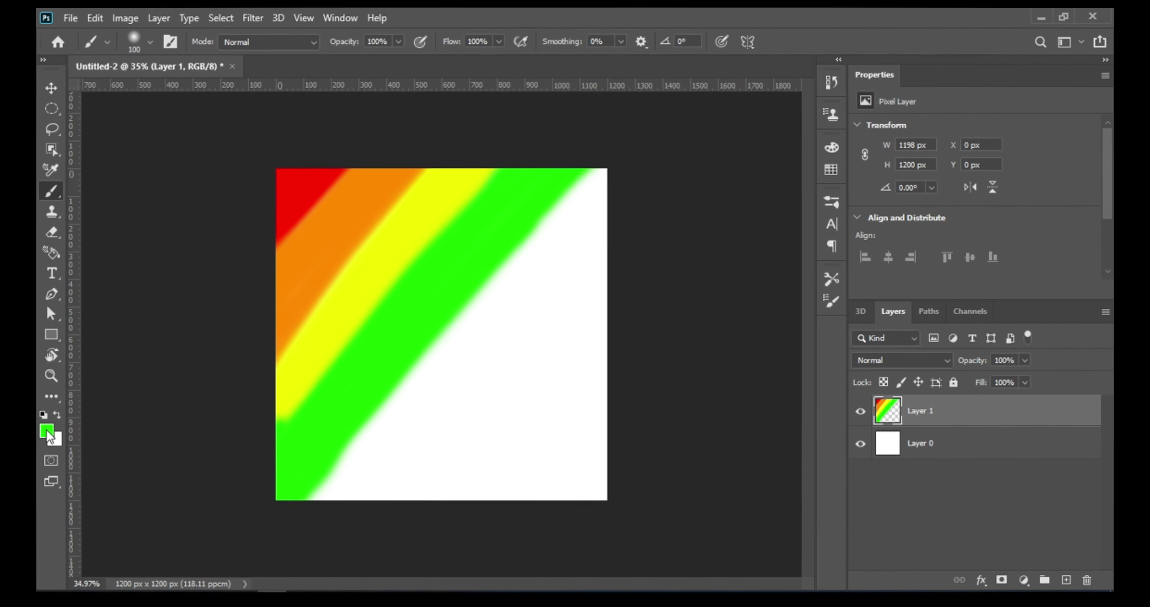
# - Shift the foreground colour hue from green to cyan
pyautogui.click(40, 432)
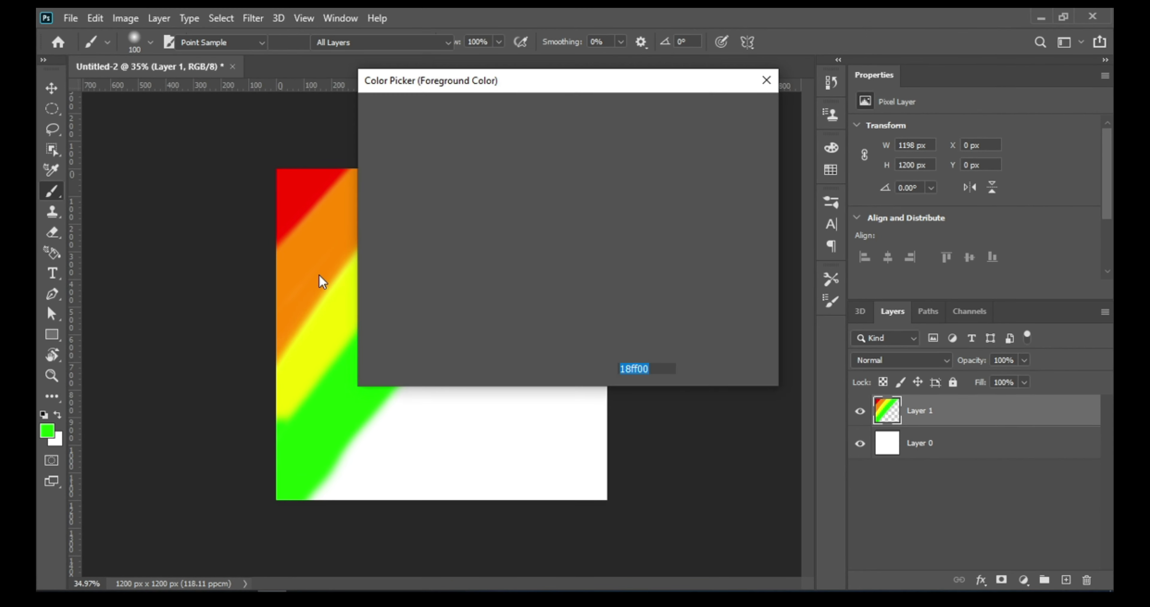
pyautogui.moveTo(598, 257); pyautogui.dragTo(597, 226)
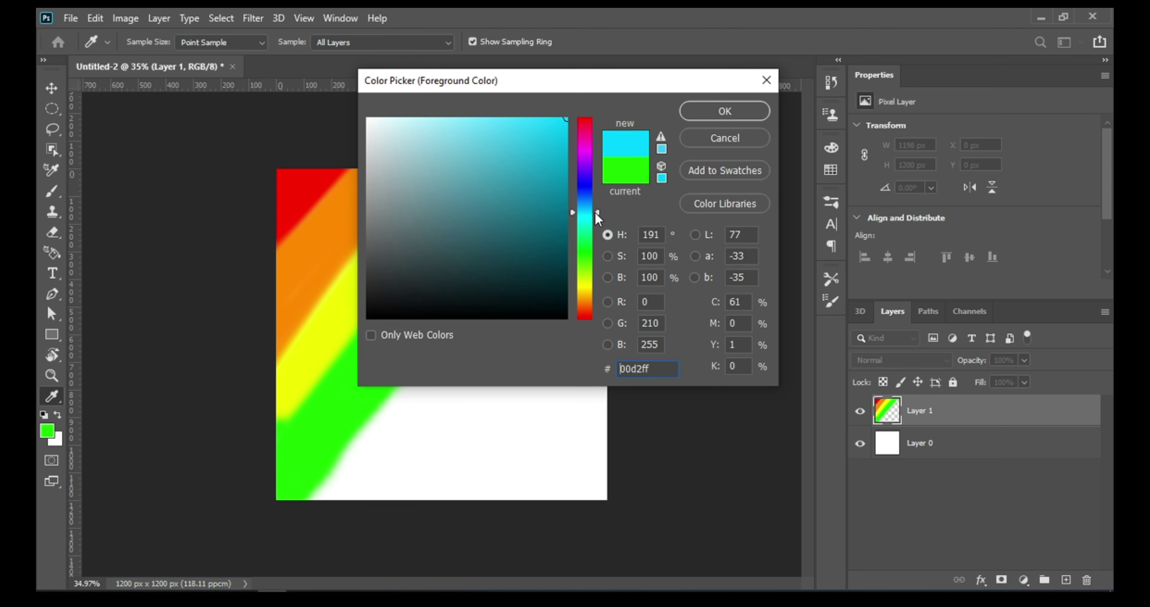
pyautogui.press('b')
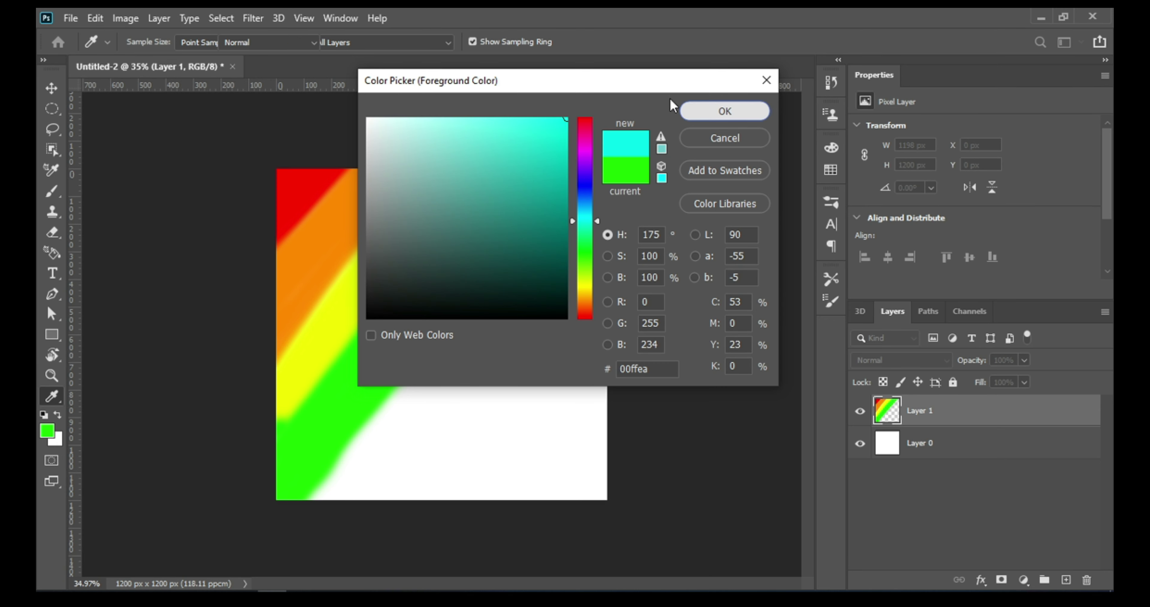
pyautogui.press('Escape')
# - Paint a wide cyan band along the green edge, undoing extra widening strokes
pyautogui.moveTo(324, 460); pyautogui.dragTo(576, 213)
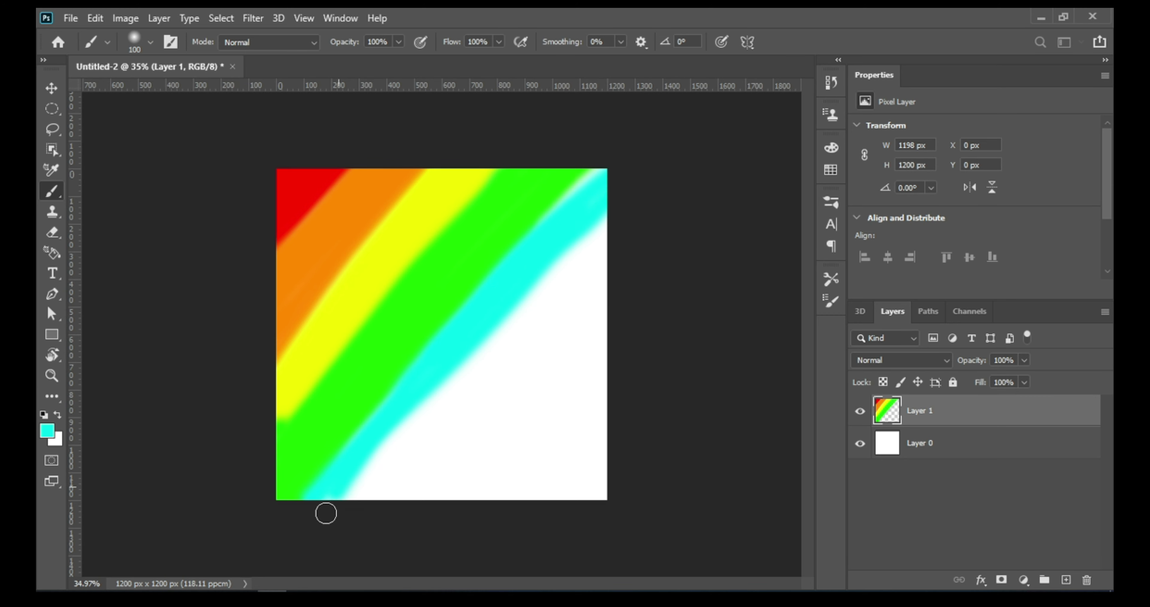
pyautogui.moveTo(324, 513); pyautogui.dragTo(592, 209)
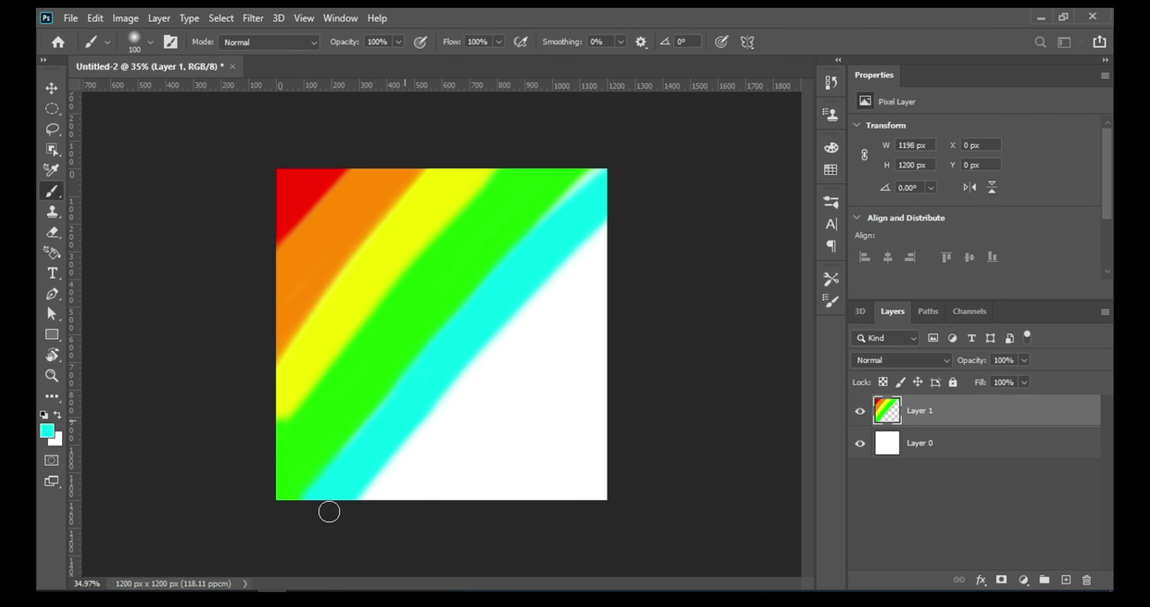
pyautogui.moveTo(415, 417)
pyautogui.mouseDown()
pyautogui.moveTo(617, 206)
pyautogui.moveTo(385, 500)
pyautogui.moveTo(603, 244)
pyautogui.moveTo(406, 474)
pyautogui.mouseUp()
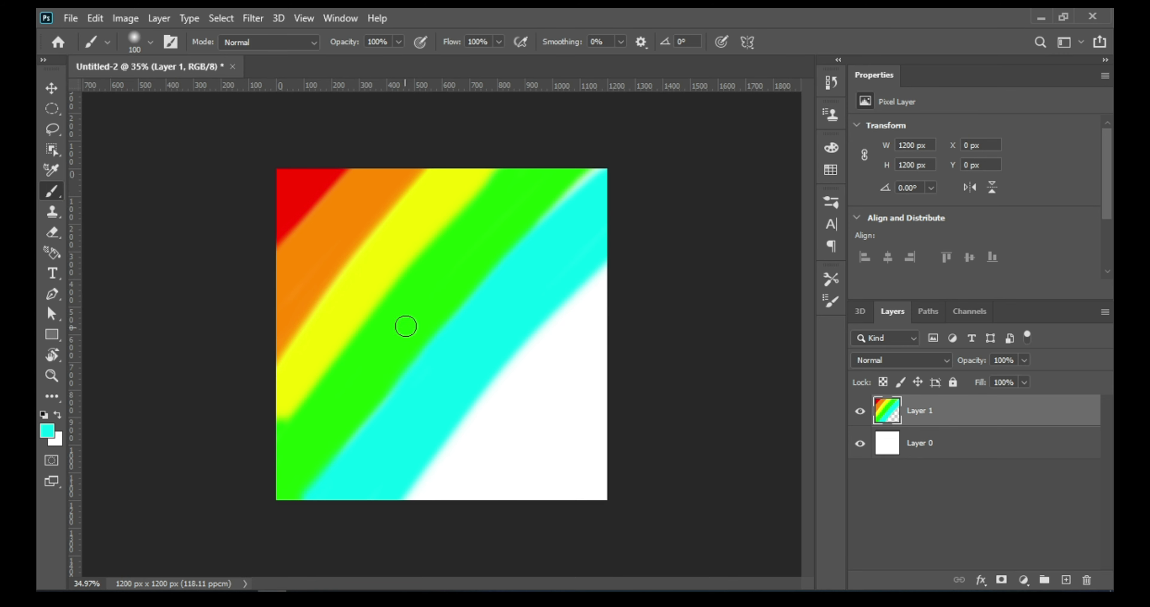
pyautogui.hotkey('ctrl', 'z')
pyautogui.moveTo(326, 491); pyautogui.dragTo(364, 435)
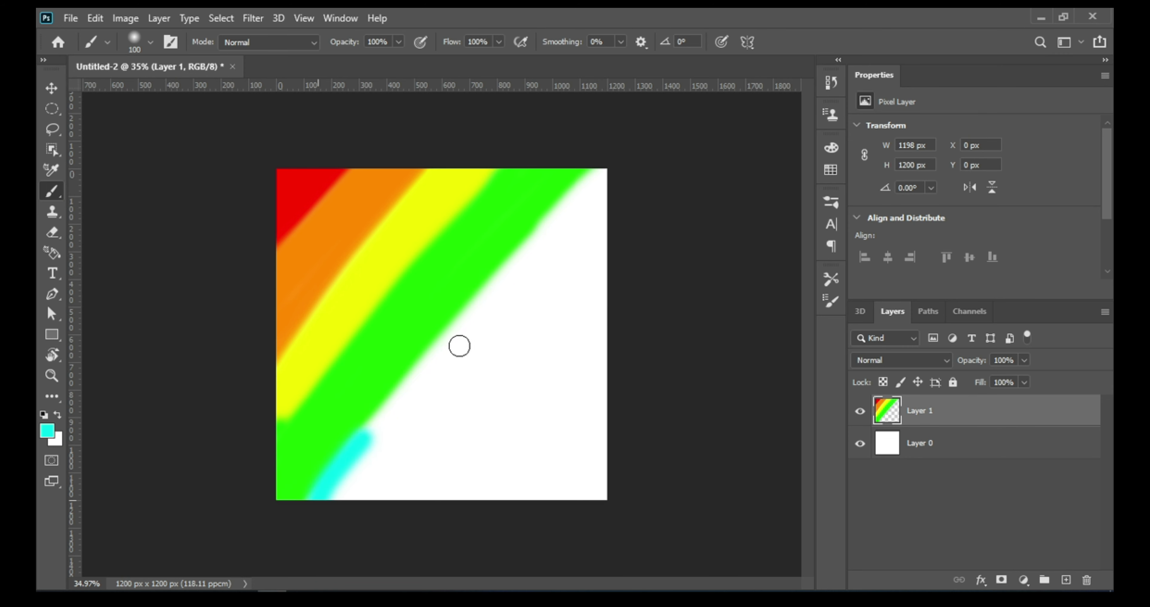
pyautogui.moveTo(460, 347)
pyautogui.mouseDown()
pyautogui.moveTo(619, 159)
pyautogui.moveTo(388, 426)
pyautogui.moveTo(600, 206)
pyautogui.moveTo(352, 516)
pyautogui.moveTo(491, 315)
pyautogui.mouseUp()
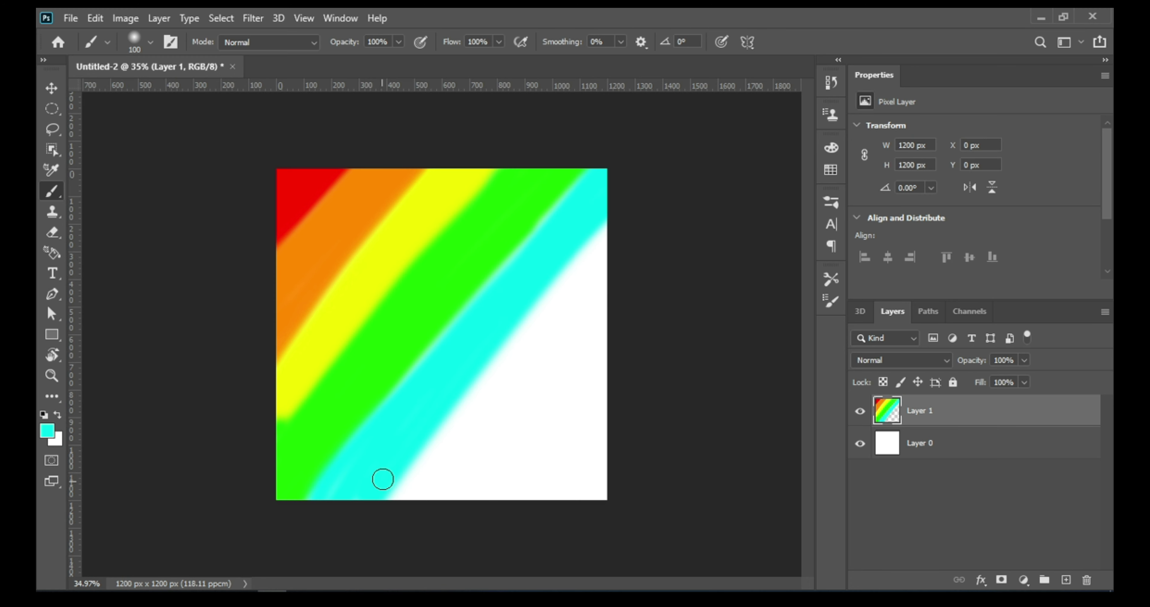
pyautogui.moveTo(383, 478)
pyautogui.mouseDown()
pyautogui.moveTo(626, 208)
pyautogui.moveTo(365, 504)
pyautogui.mouseUp()
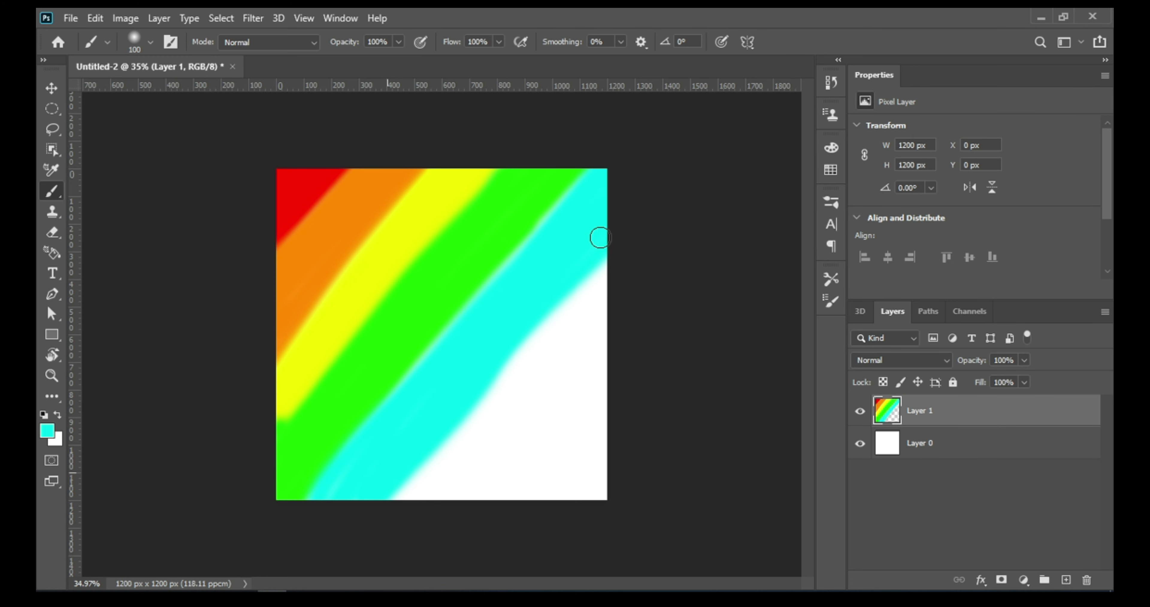
pyautogui.hotkey('ctrl', 'z')
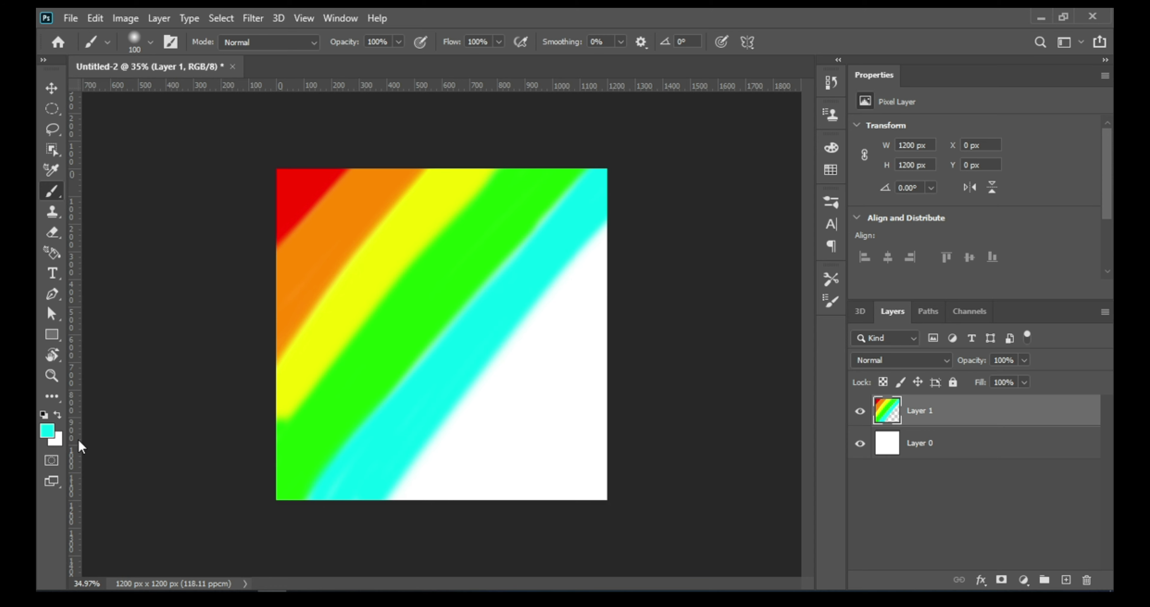
# - Set the foreground to blue #2400ff and paint a blue band beside the cyan
pyautogui.click(48, 431)
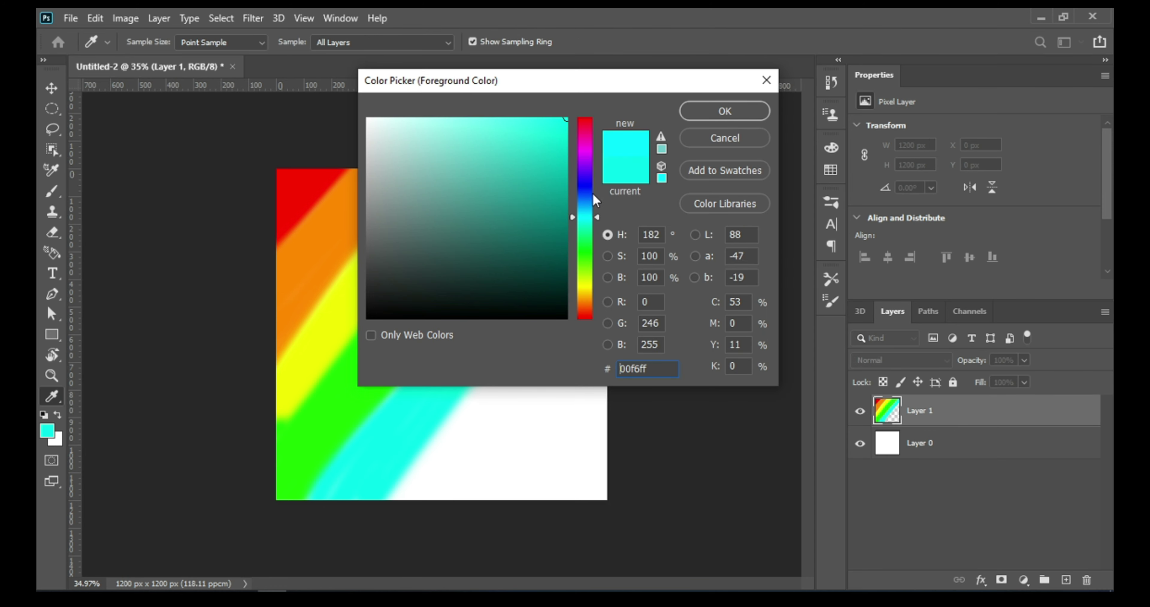
pyautogui.moveTo(594, 195); pyautogui.dragTo(595, 189)
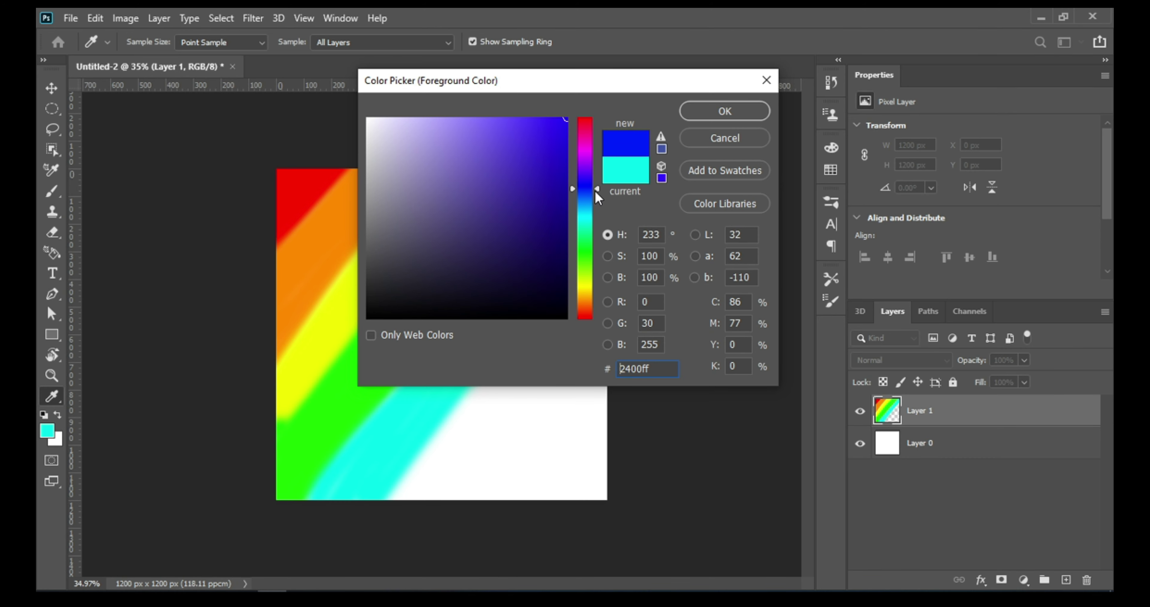
pyautogui.click(705, 112)
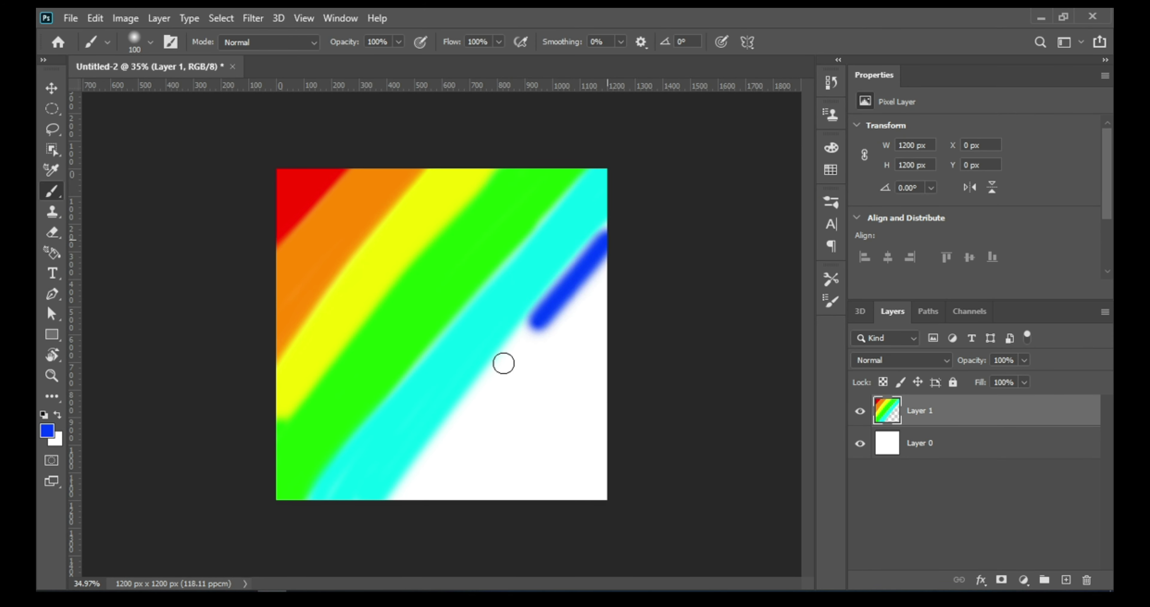
pyautogui.moveTo(601, 250)
pyautogui.mouseDown()
pyautogui.moveTo(402, 493)
pyautogui.moveTo(641, 246)
pyautogui.mouseUp()
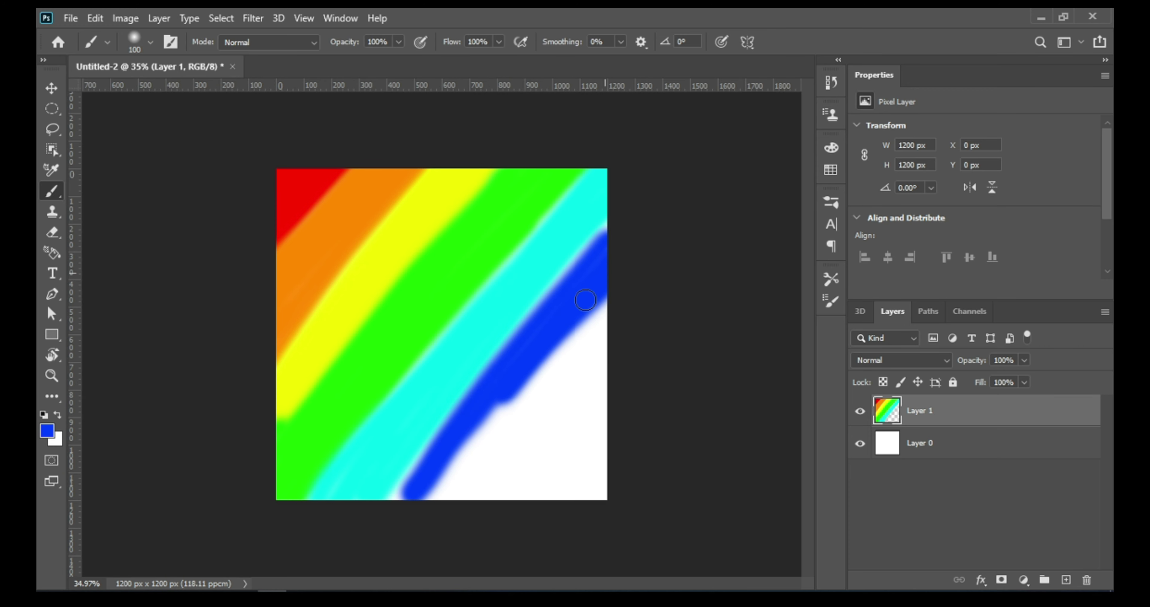
pyautogui.moveTo(517, 374)
pyautogui.mouseDown()
pyautogui.moveTo(411, 507)
pyautogui.moveTo(393, 507)
pyautogui.moveTo(478, 416)
pyautogui.mouseUp()
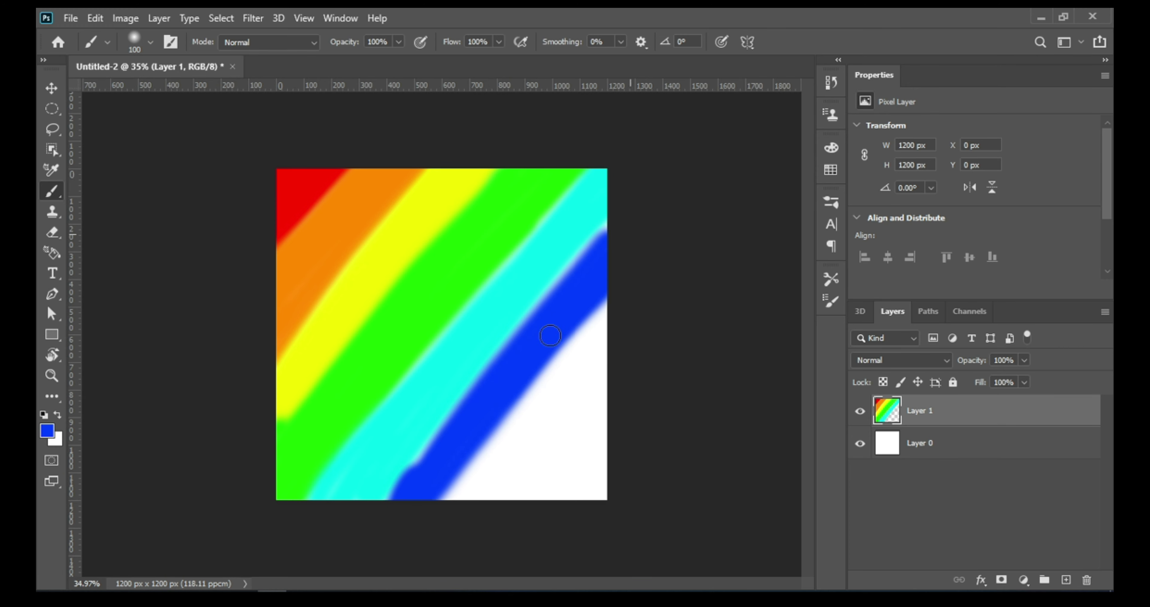
pyautogui.moveTo(612, 268); pyautogui.dragTo(447, 473)
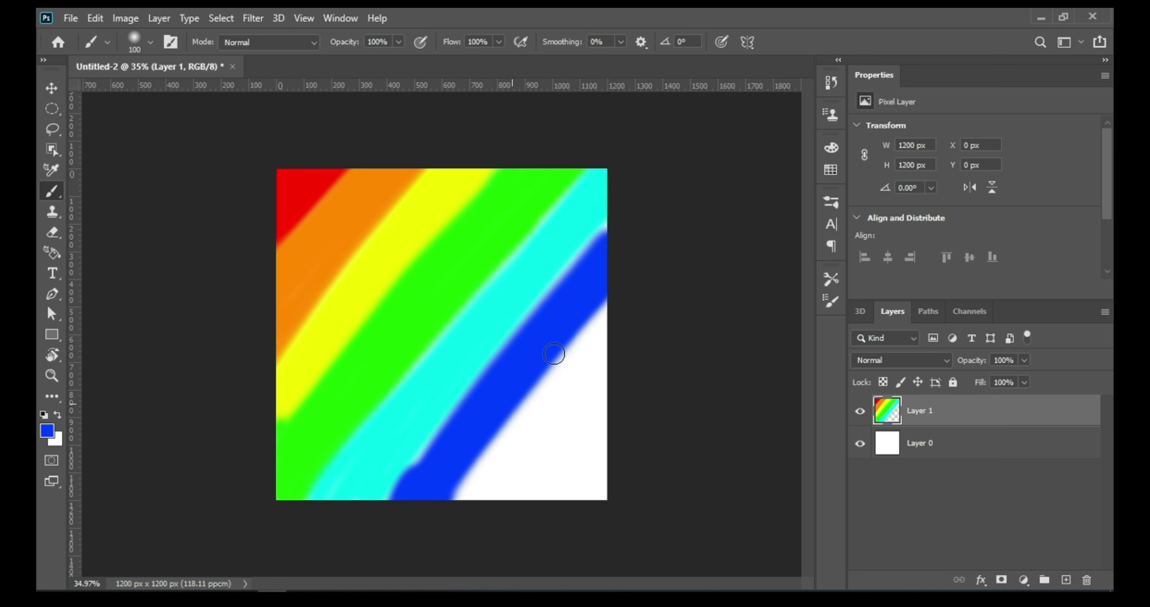
pyautogui.moveTo(558, 355)
pyautogui.mouseDown()
pyautogui.moveTo(492, 452)
pyautogui.moveTo(658, 257)
pyautogui.moveTo(468, 510)
pyautogui.moveTo(600, 332)
pyautogui.moveTo(501, 500)
pyautogui.moveTo(611, 321)
pyautogui.mouseUp()
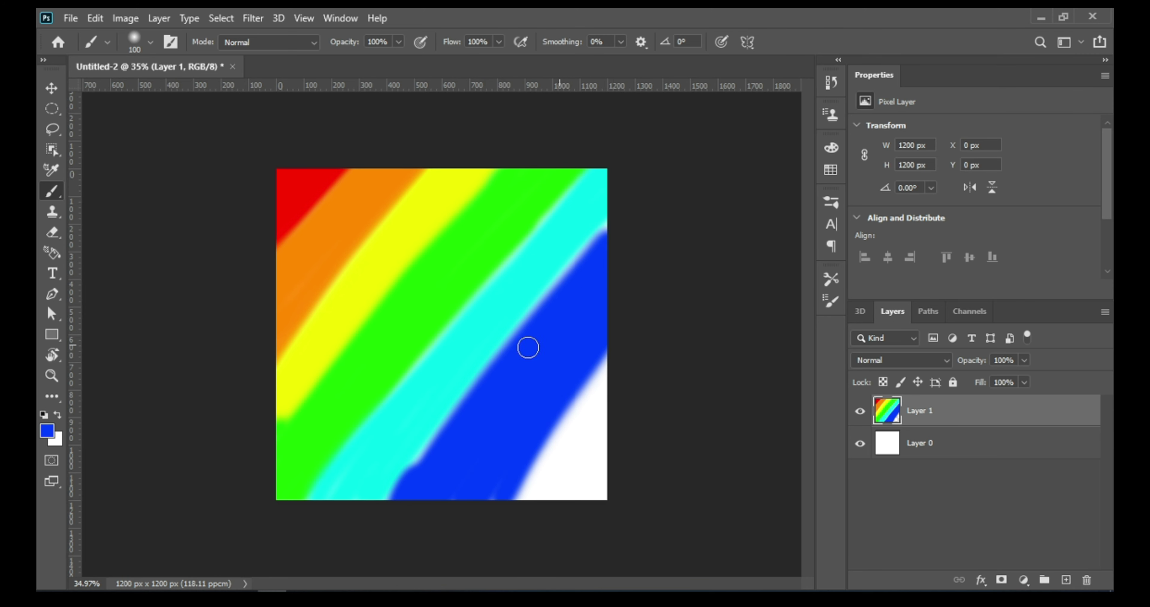
# - Sample cyan to widen the cyan band over the blue, then resample blue for the brush
pyautogui.press('i')
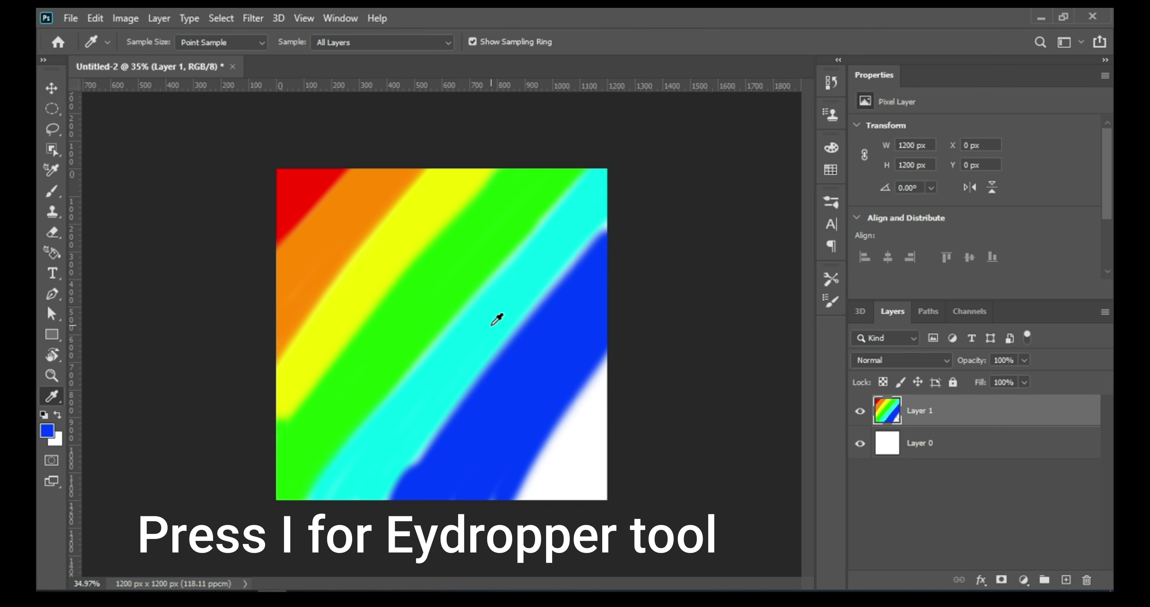
pyautogui.click(496, 318)
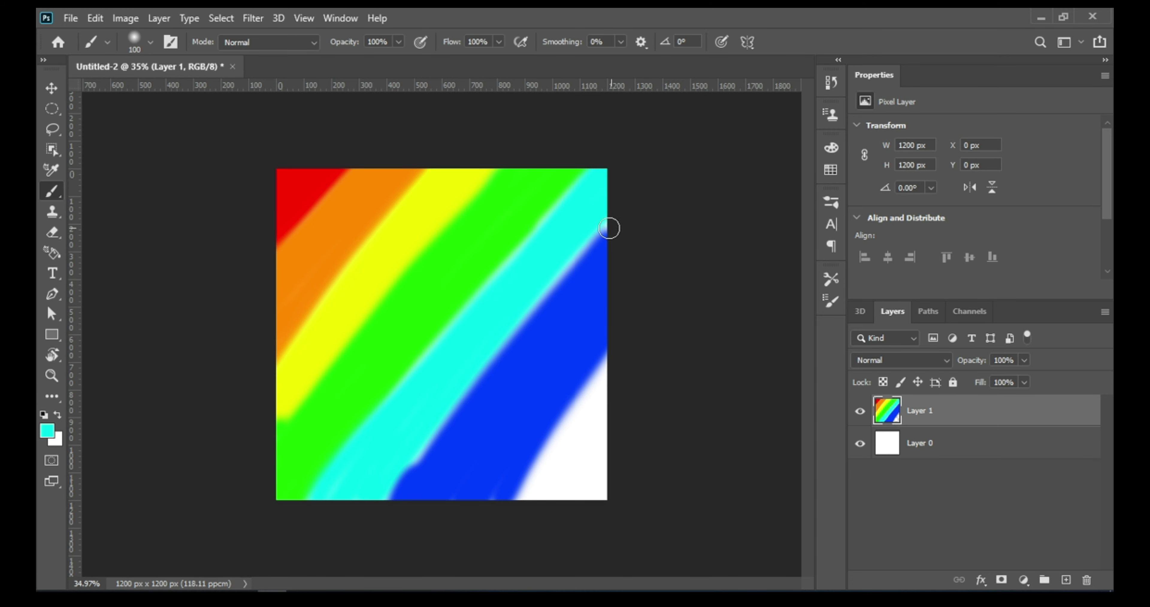
pyautogui.moveTo(611, 226)
pyautogui.mouseDown()
pyautogui.moveTo(470, 385)
pyautogui.moveTo(367, 533)
pyautogui.moveTo(612, 232)
pyautogui.moveTo(386, 498)
pyautogui.moveTo(621, 226)
pyautogui.moveTo(380, 547)
pyautogui.mouseUp()
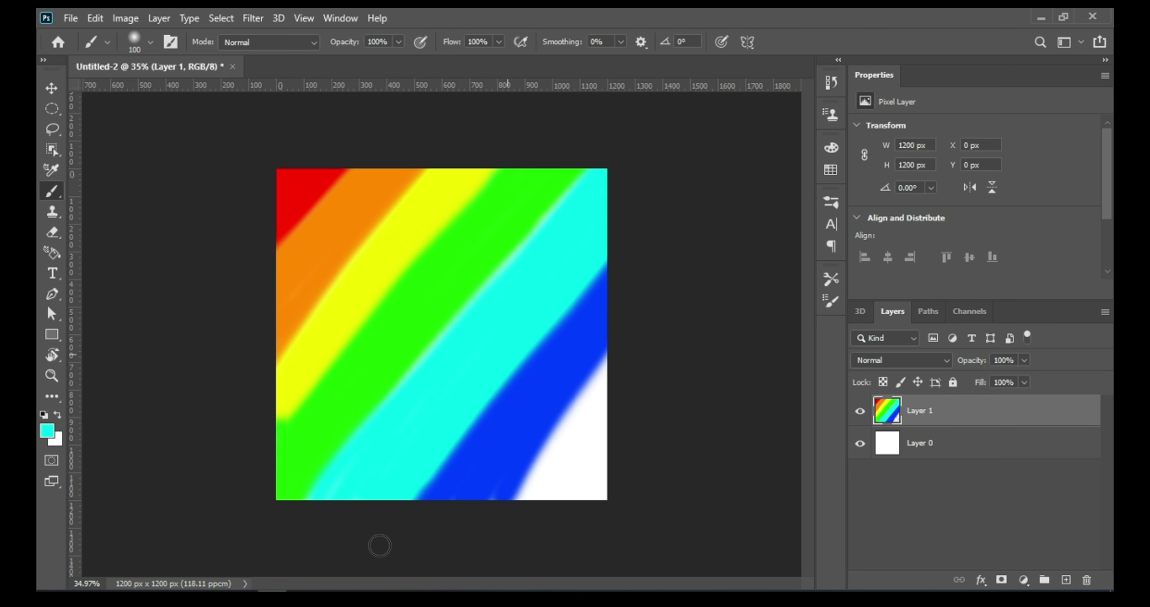
pyautogui.press('i')
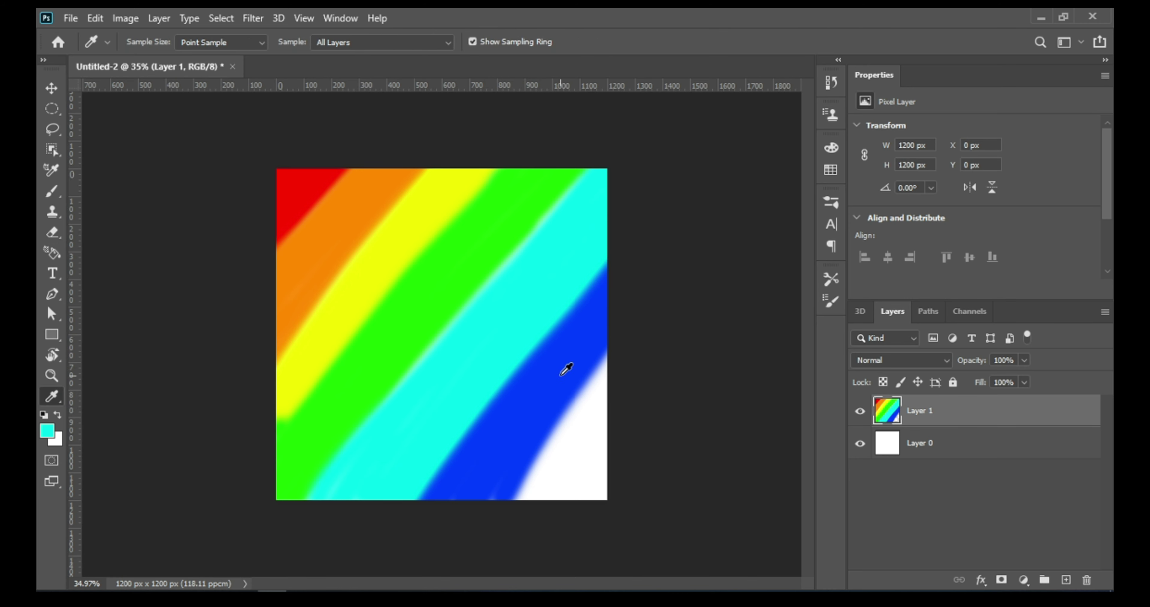
pyautogui.click(564, 370)
pyautogui.press('b')
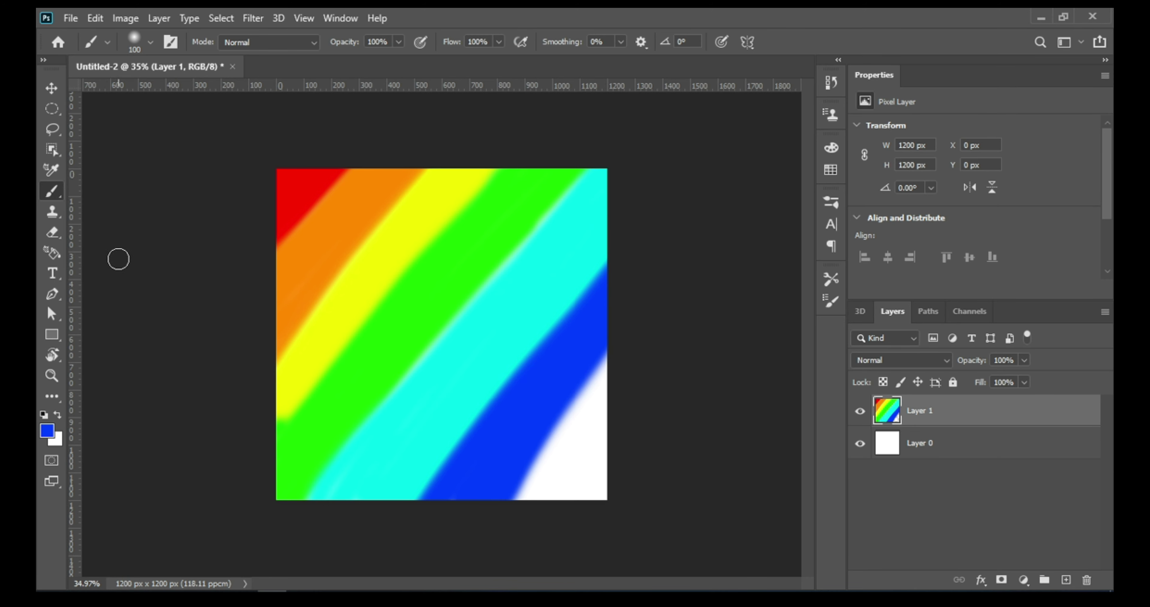
# - Set the foreground to purple #c600ff and paint the lower-right corner
pyautogui.click(46, 431)
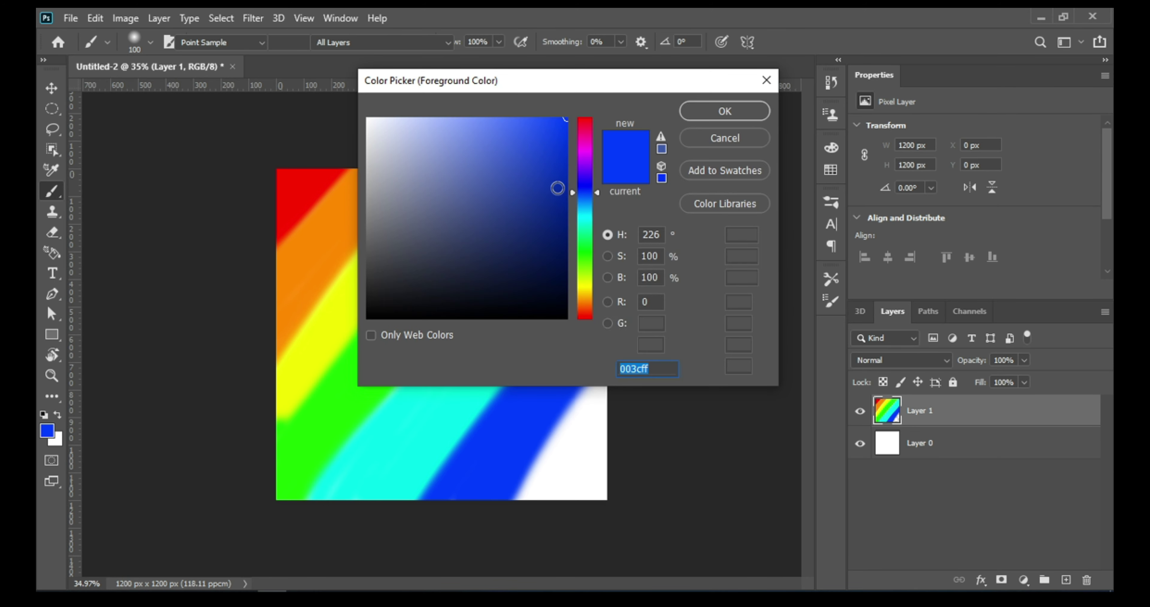
pyautogui.moveTo(599, 193); pyautogui.dragTo(595, 158)
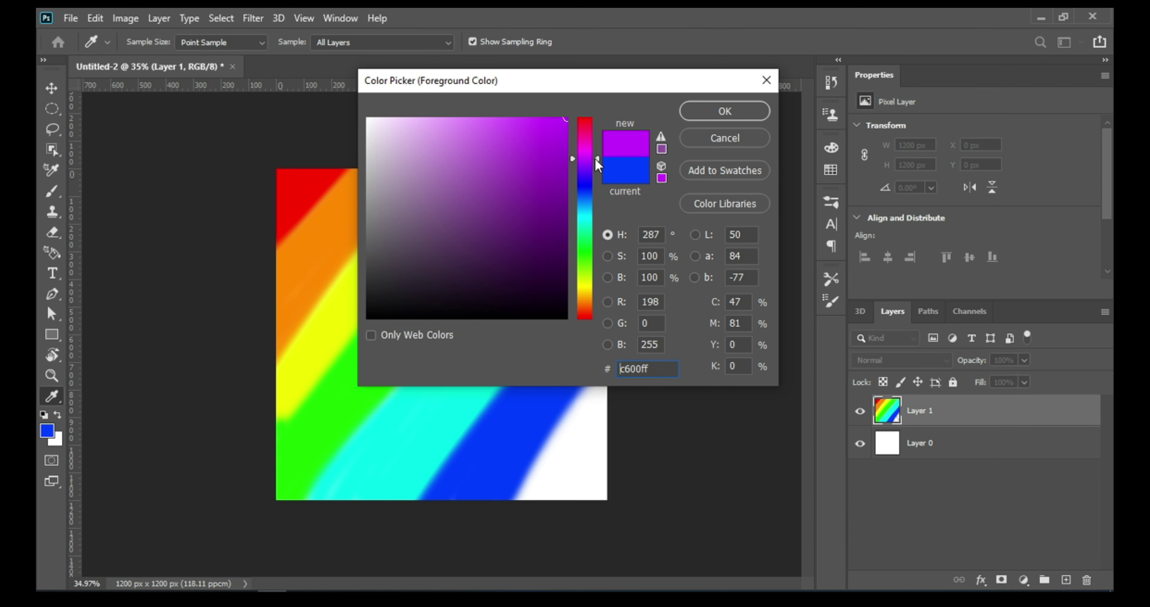
pyautogui.click(724, 112)
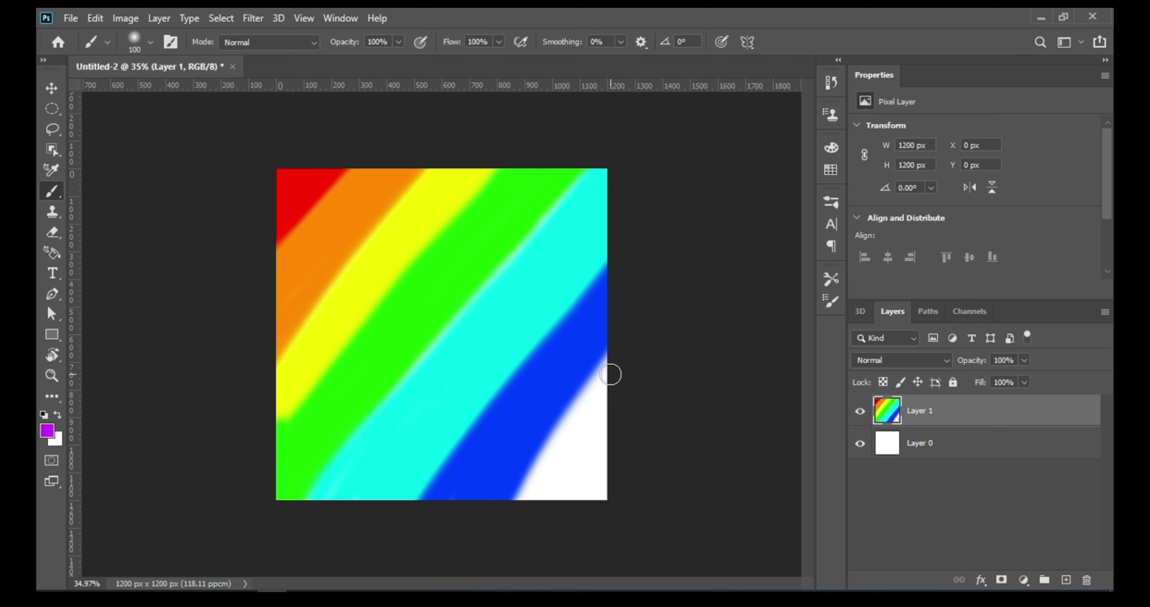
pyautogui.moveTo(611, 374)
pyautogui.mouseDown()
pyautogui.moveTo(480, 530)
pyautogui.moveTo(524, 510)
pyautogui.moveTo(524, 541)
pyautogui.moveTo(647, 429)
pyautogui.moveTo(636, 487)
pyautogui.mouseUp()
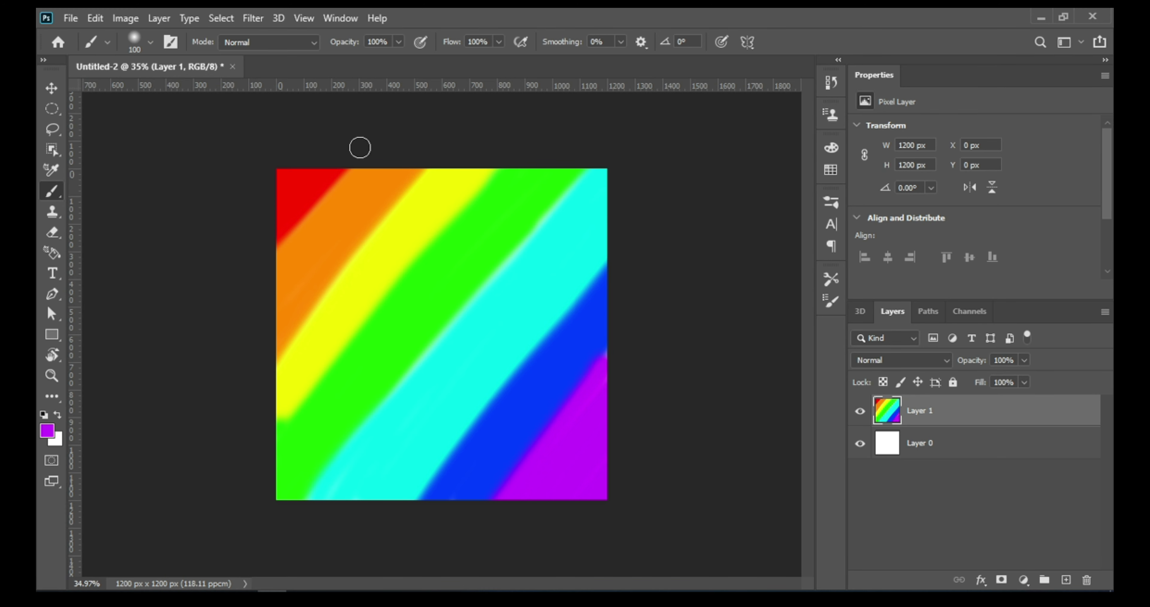
# - Select Layer 0, hide the rainbow layer, and set the foreground to black #000000
pyautogui.click(945, 447)
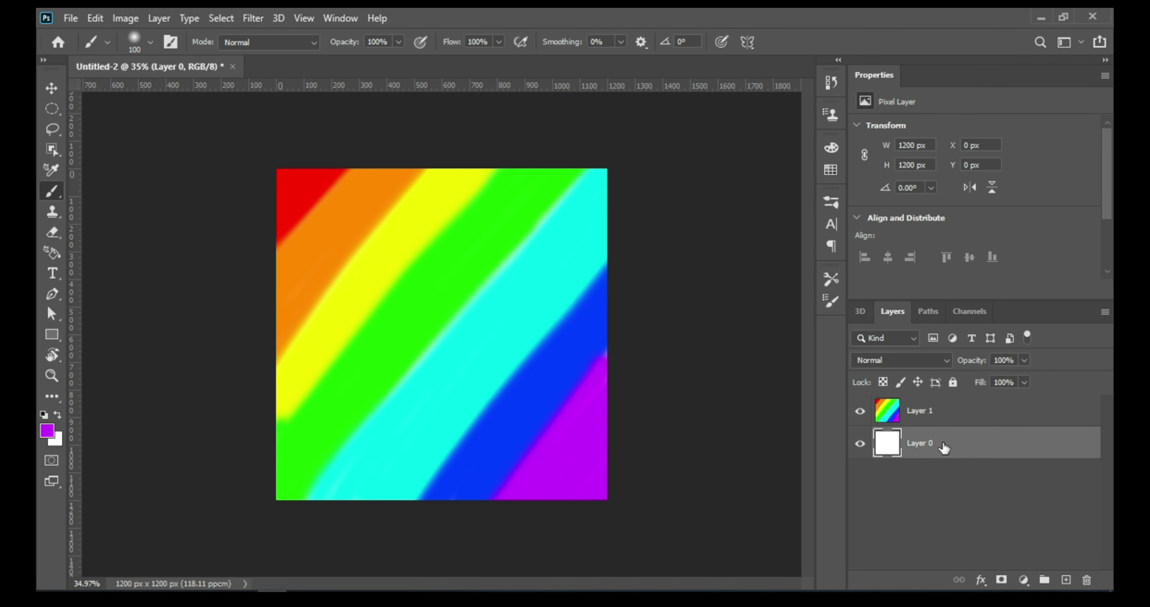
pyautogui.click(859, 411)
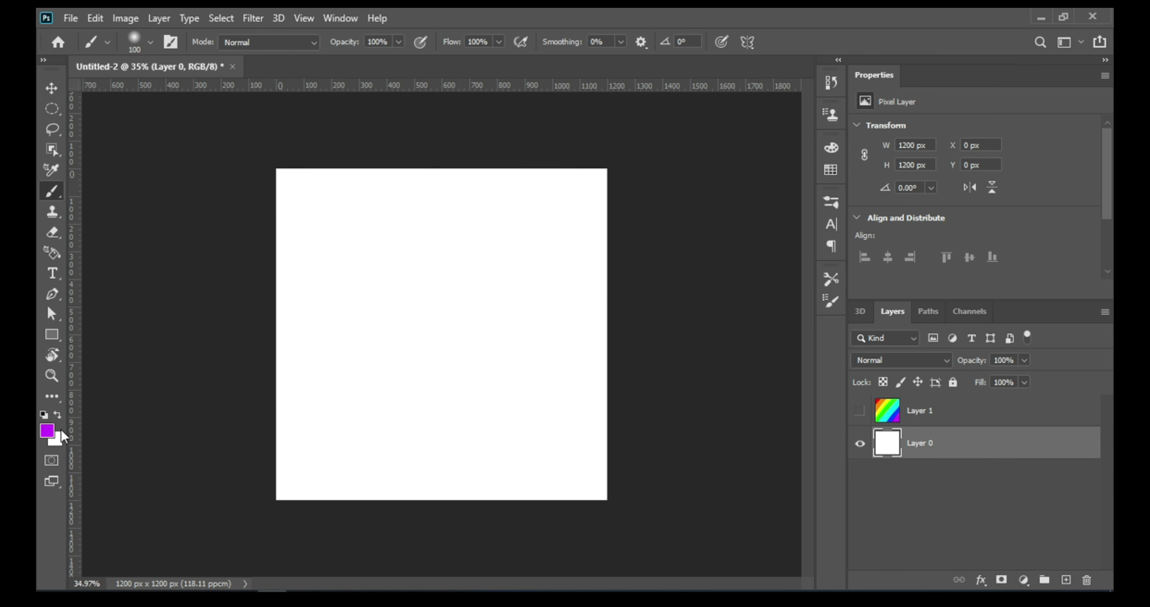
pyautogui.click(48, 430)
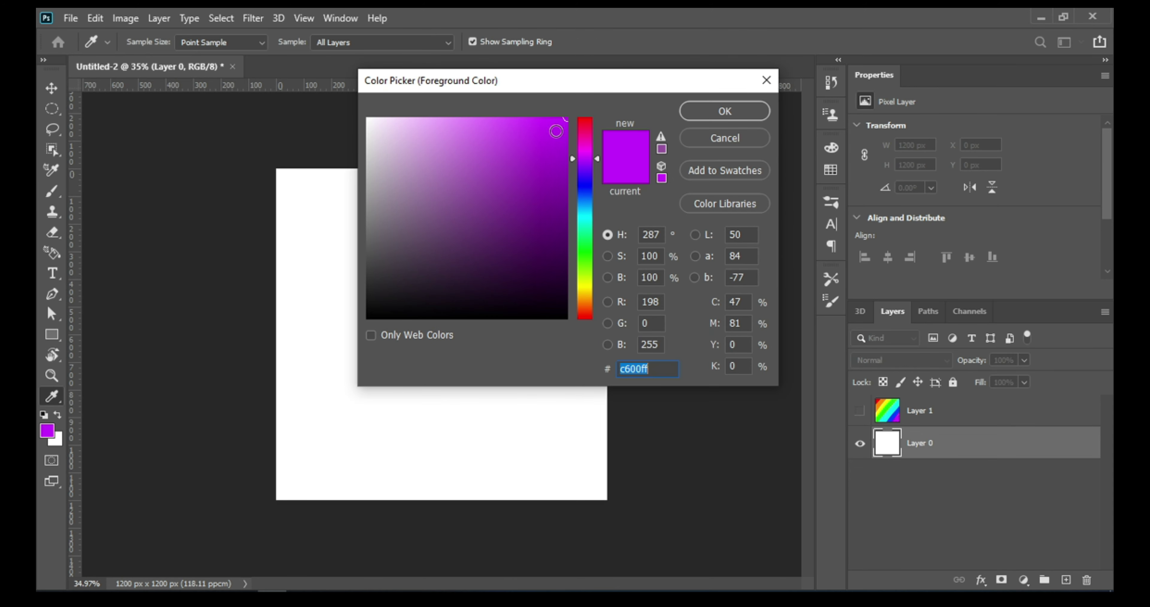
pyautogui.write('000000')
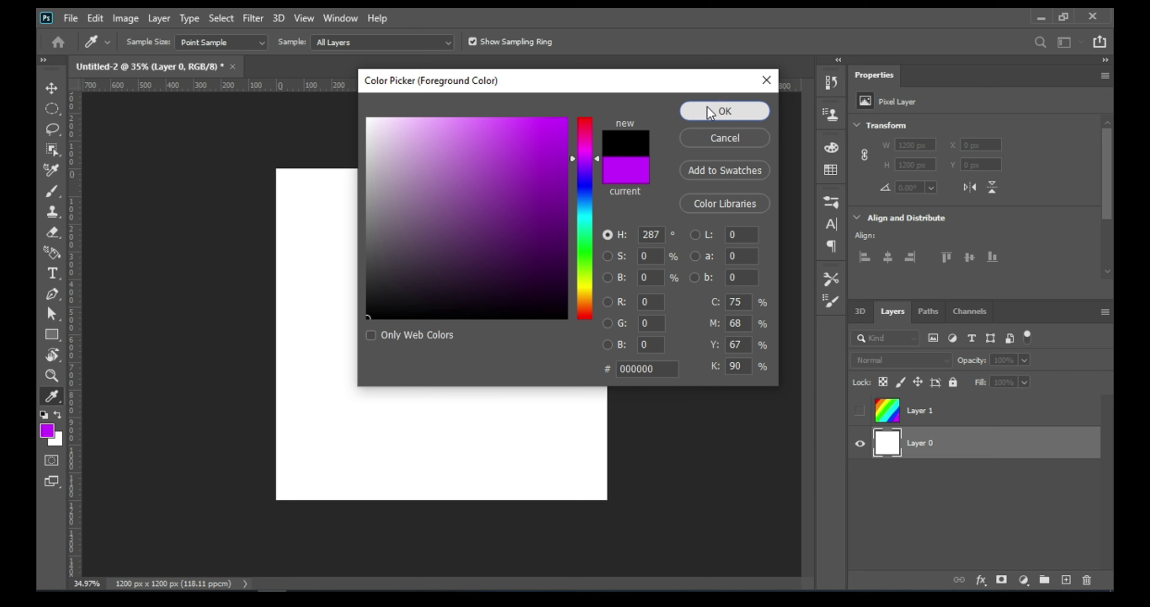
pyautogui.click(725, 111)
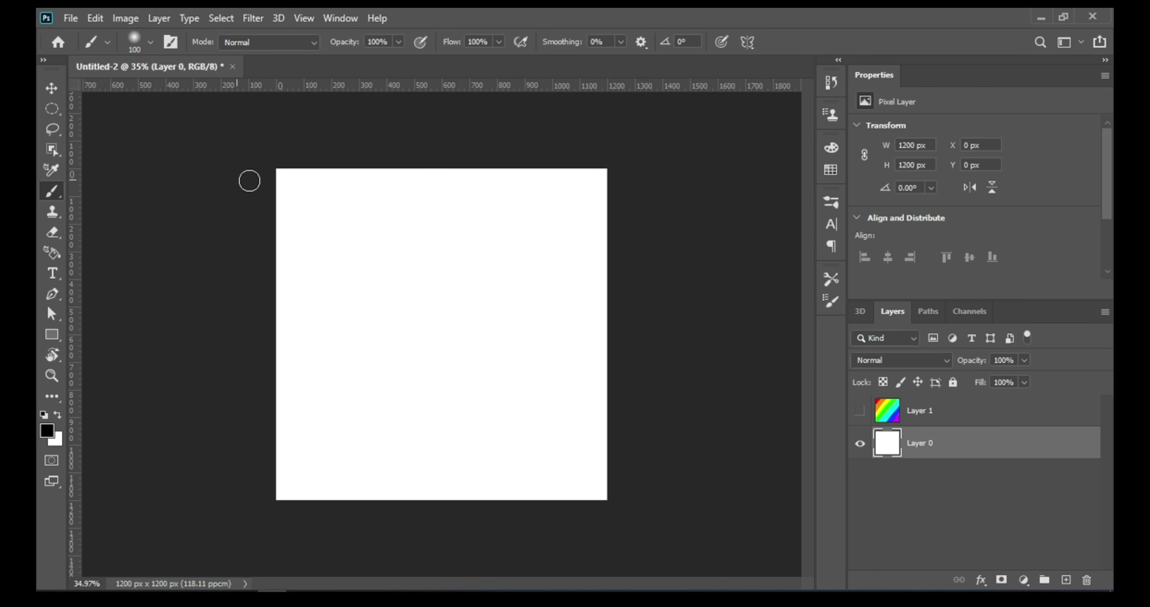
# - Paint Layer 0 solid black with a 900 px brush, then show the rainbow layer again
pyautogui.press(']')
pyautogui.press(']')
pyautogui.press(']')
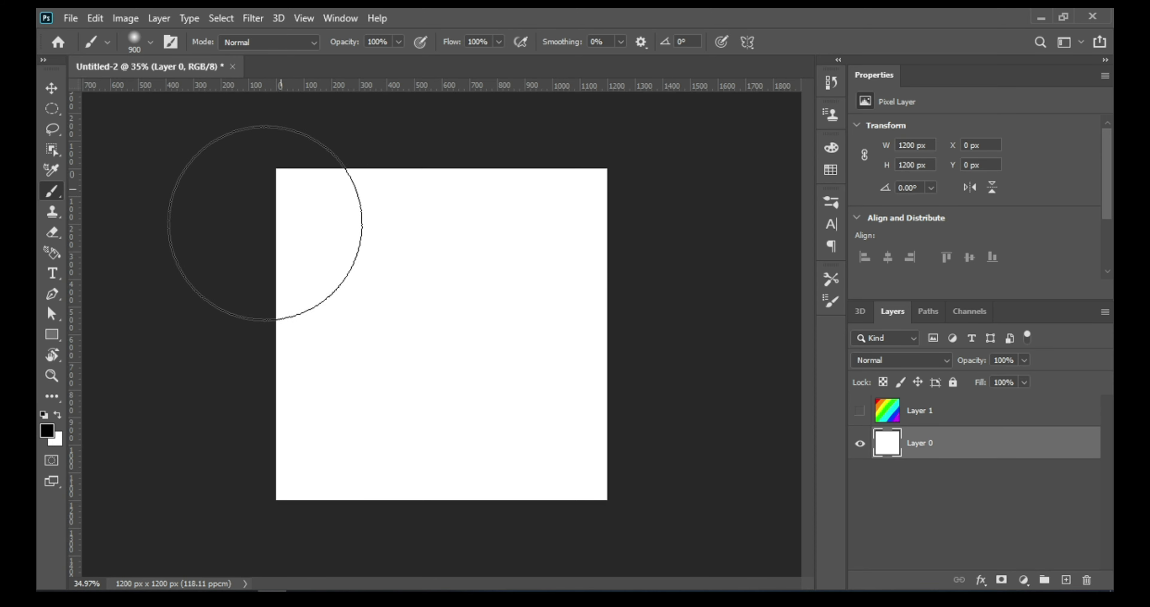
pyautogui.moveTo(264, 225)
pyautogui.mouseDown()
pyautogui.moveTo(339, 232)
pyautogui.moveTo(470, 205)
pyautogui.moveTo(573, 208)
pyautogui.moveTo(593, 280)
pyautogui.moveTo(528, 397)
pyautogui.moveTo(319, 425)
pyautogui.moveTo(301, 363)
pyautogui.moveTo(490, 347)
pyautogui.moveTo(354, 342)
pyautogui.moveTo(308, 274)
pyautogui.moveTo(403, 223)
pyautogui.mouseUp()
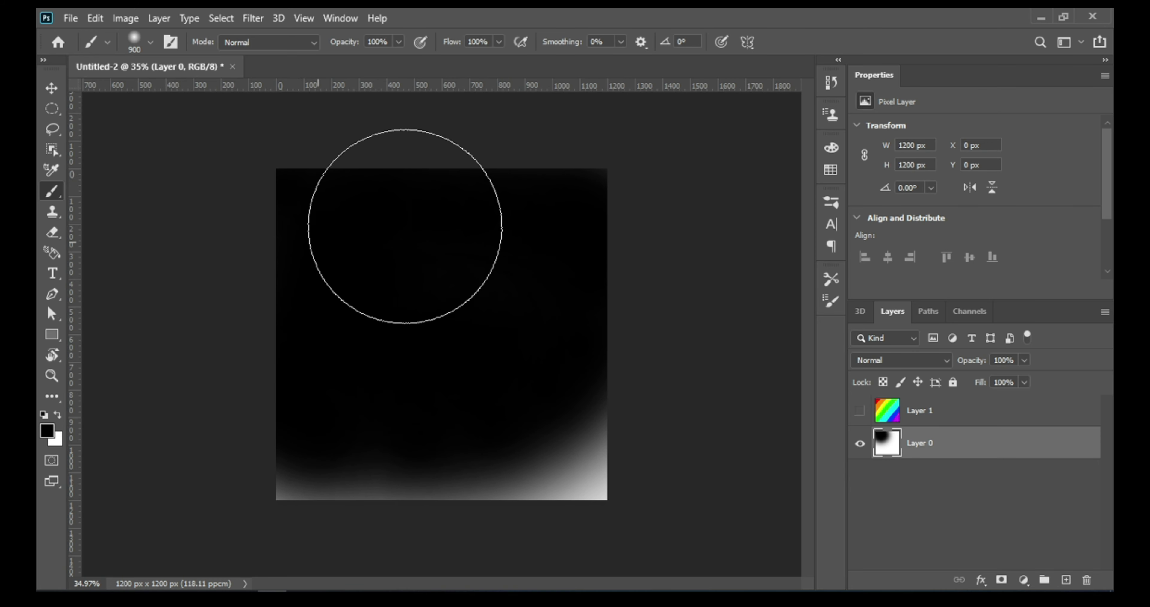
pyautogui.moveTo(564, 479)
pyautogui.mouseDown()
pyautogui.moveTo(565, 501)
pyautogui.moveTo(278, 485)
pyautogui.moveTo(345, 512)
pyautogui.moveTo(324, 469)
pyautogui.moveTo(406, 282)
pyautogui.mouseUp()
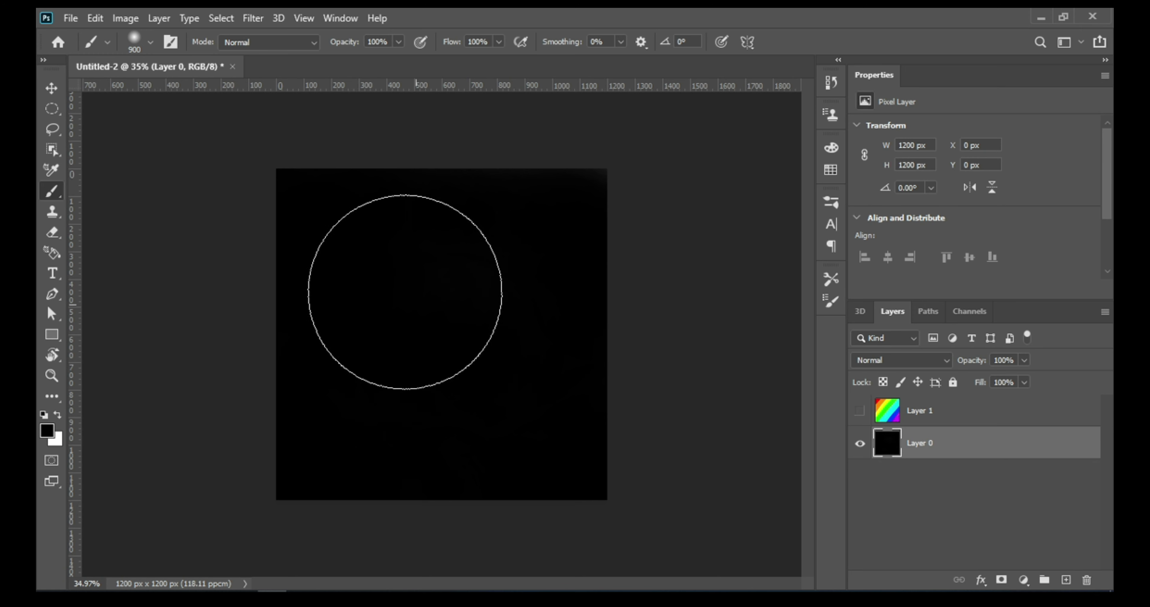
pyautogui.click(860, 411)
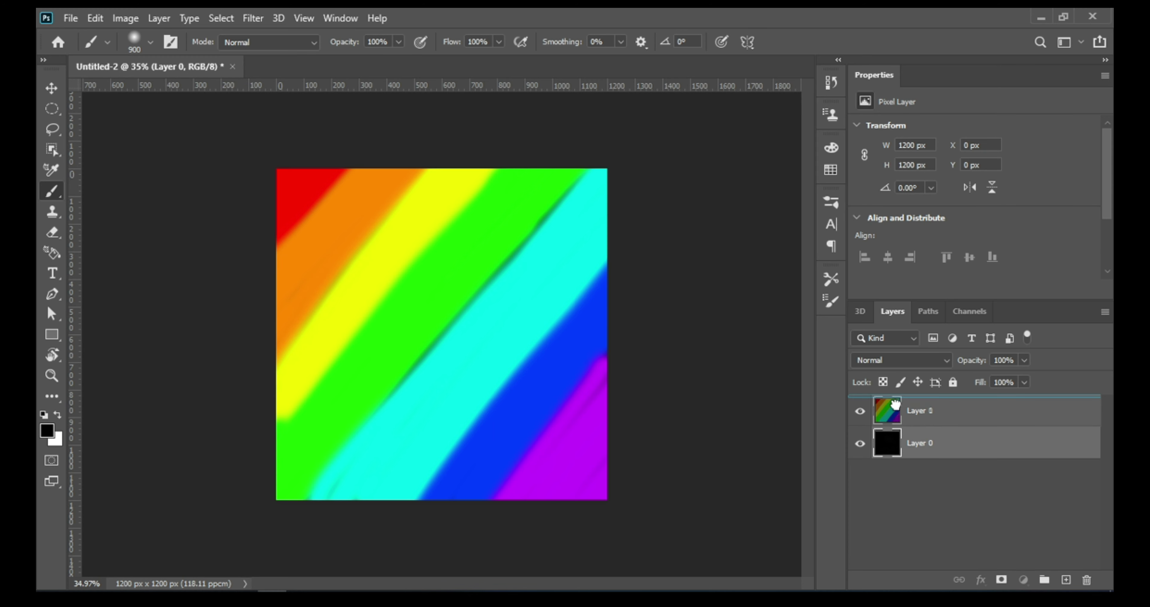
# - Move black Layer 0 above rainbow Layer 1, select Layer 1, and hide Layer 0
pyautogui.moveTo(895, 444); pyautogui.dragTo(888, 426)
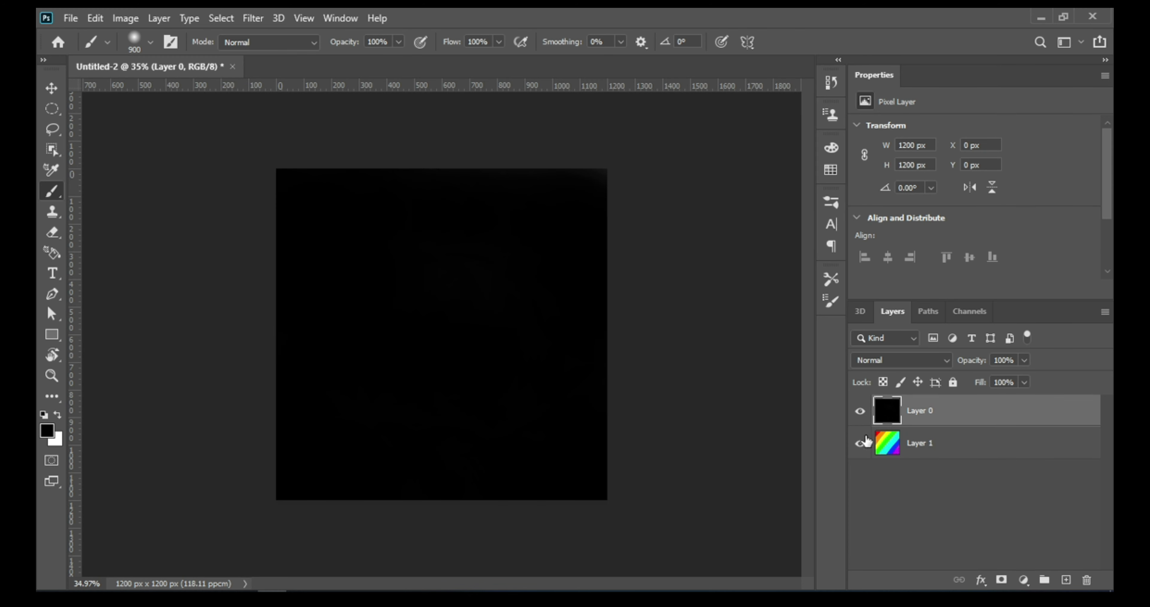
pyautogui.click(893, 448)
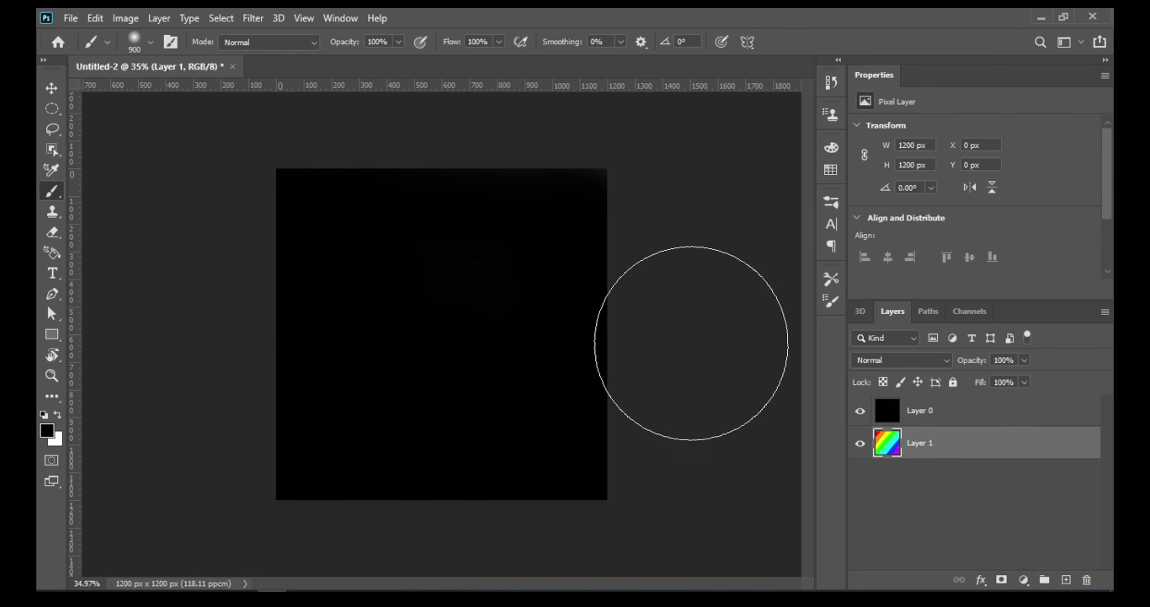
pyautogui.click(860, 411)
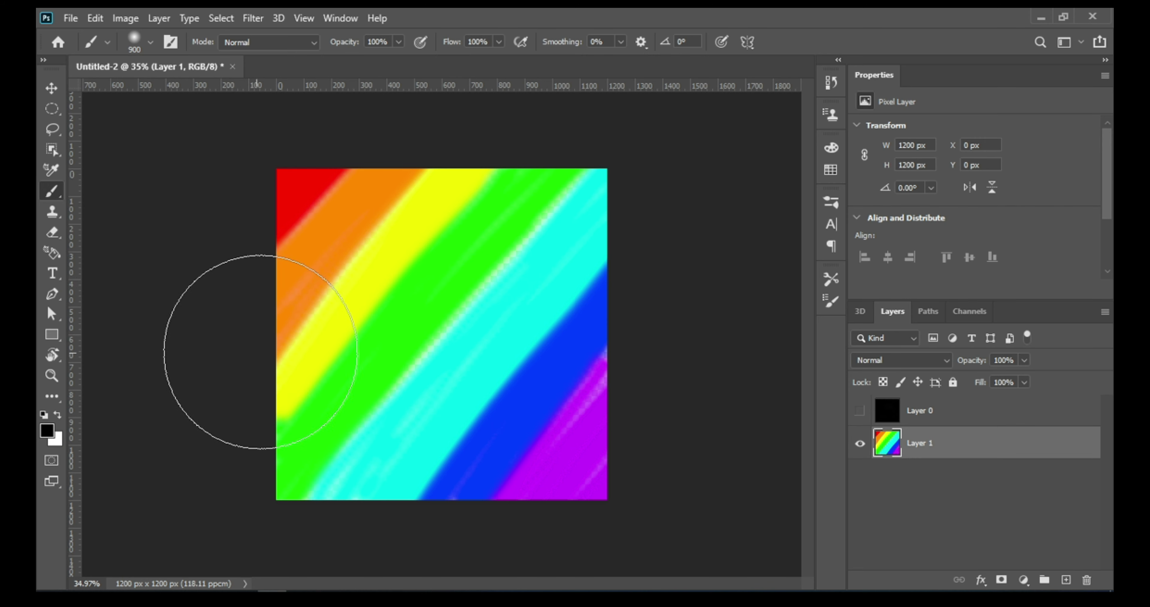
# - Set the brush to 150 px and widen the orange and green bands using their sampled colours
pyautogui.press('[')
pyautogui.press('[')
pyautogui.press('[')
pyautogui.press('[')
pyautogui.press('[')
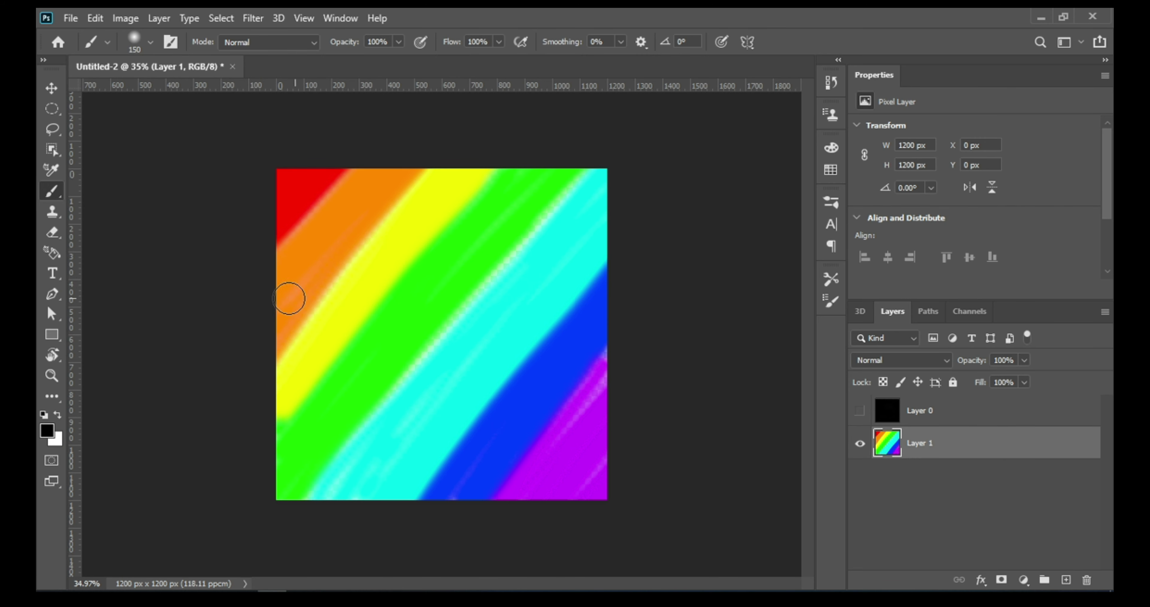
pyautogui.keyDown('alt'); pyautogui.click(324, 245); pyautogui.keyUp('alt')
pyautogui.moveTo(409, 166); pyautogui.dragTo(323, 266)
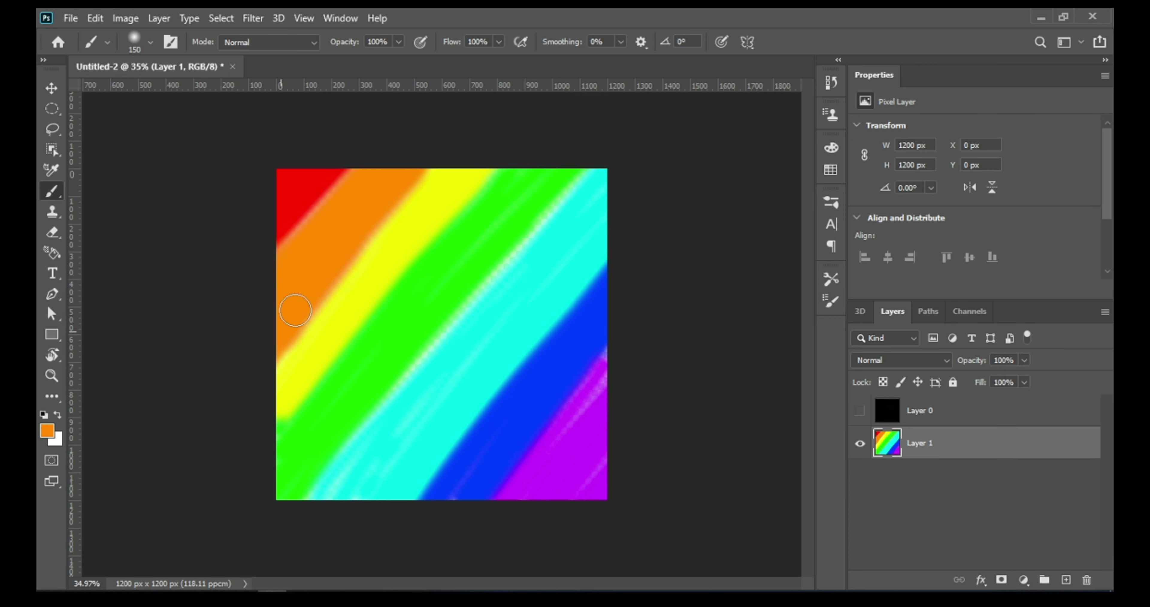
pyautogui.moveTo(274, 335); pyautogui.dragTo(410, 172)
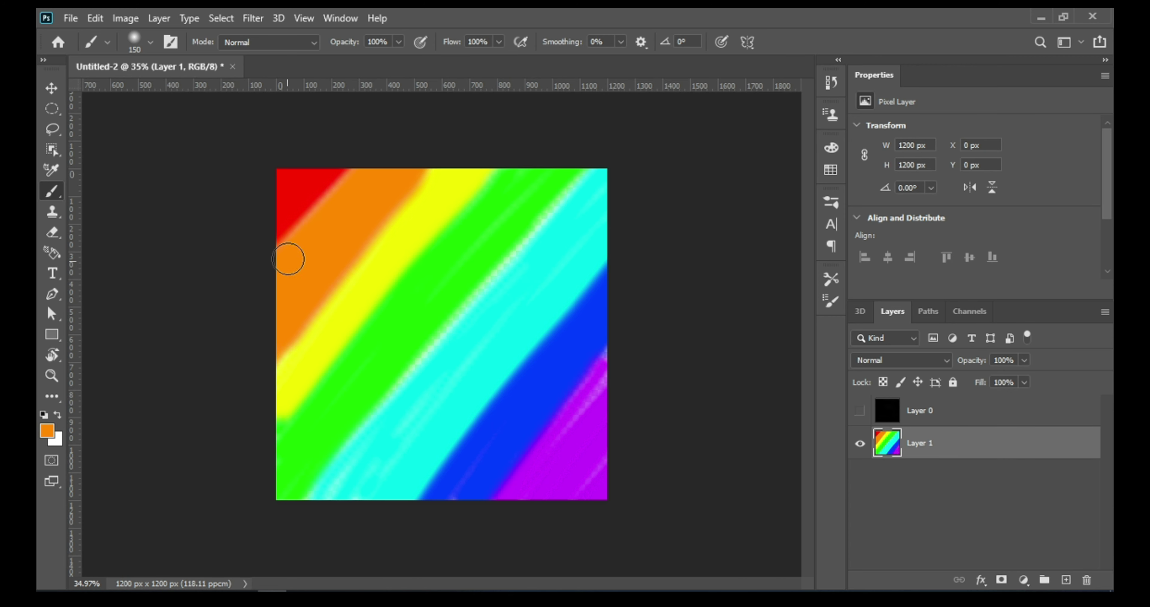
pyautogui.keyDown('alt'); pyautogui.click(483, 231); pyautogui.keyUp('alt')
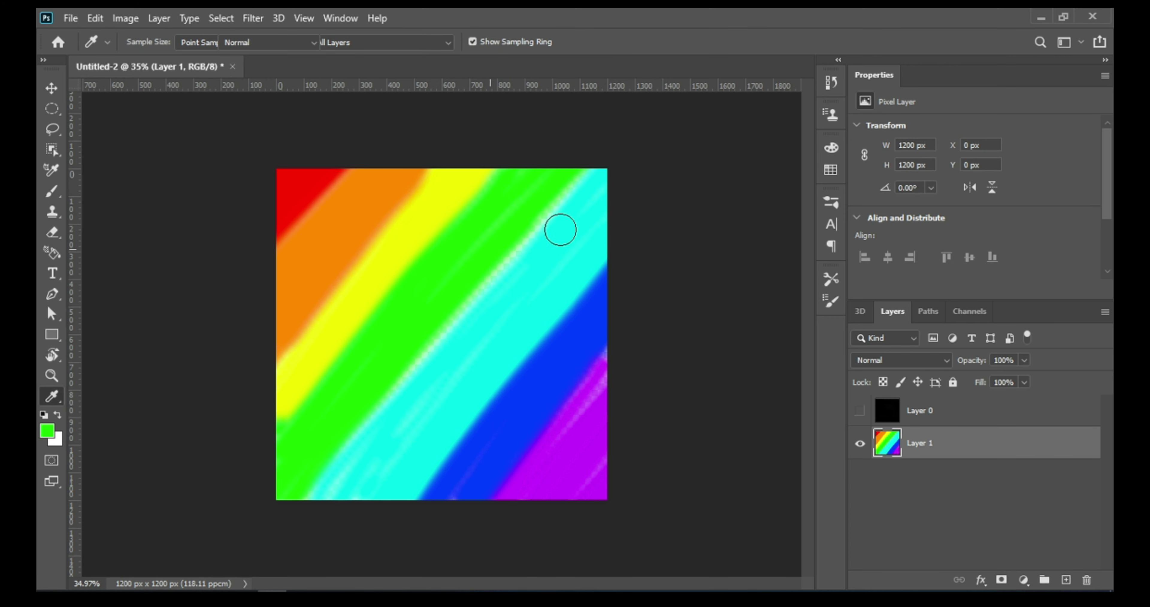
pyautogui.moveTo(561, 182)
pyautogui.mouseDown()
pyautogui.moveTo(500, 231)
pyautogui.moveTo(493, 248)
pyautogui.moveTo(529, 218)
pyautogui.moveTo(368, 398)
pyautogui.moveTo(411, 337)
pyautogui.moveTo(295, 505)
pyautogui.mouseUp()
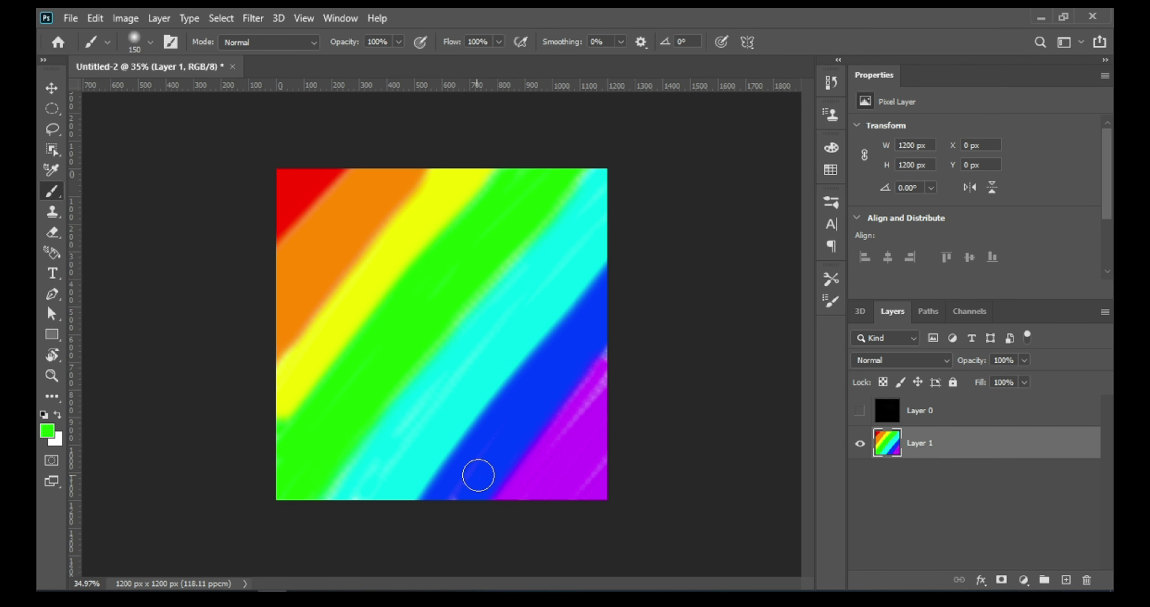
# - Paint out light streaks in the blue and magenta bands and smooth their boundary
pyautogui.keyDown('alt'); pyautogui.click(527, 429); pyautogui.keyUp('alt')
pyautogui.moveTo(481, 462)
pyautogui.mouseDown()
pyautogui.moveTo(483, 451)
pyautogui.moveTo(528, 458)
pyautogui.mouseUp()
pyautogui.keyDown('alt'); pyautogui.click(551, 459); pyautogui.keyUp('alt')
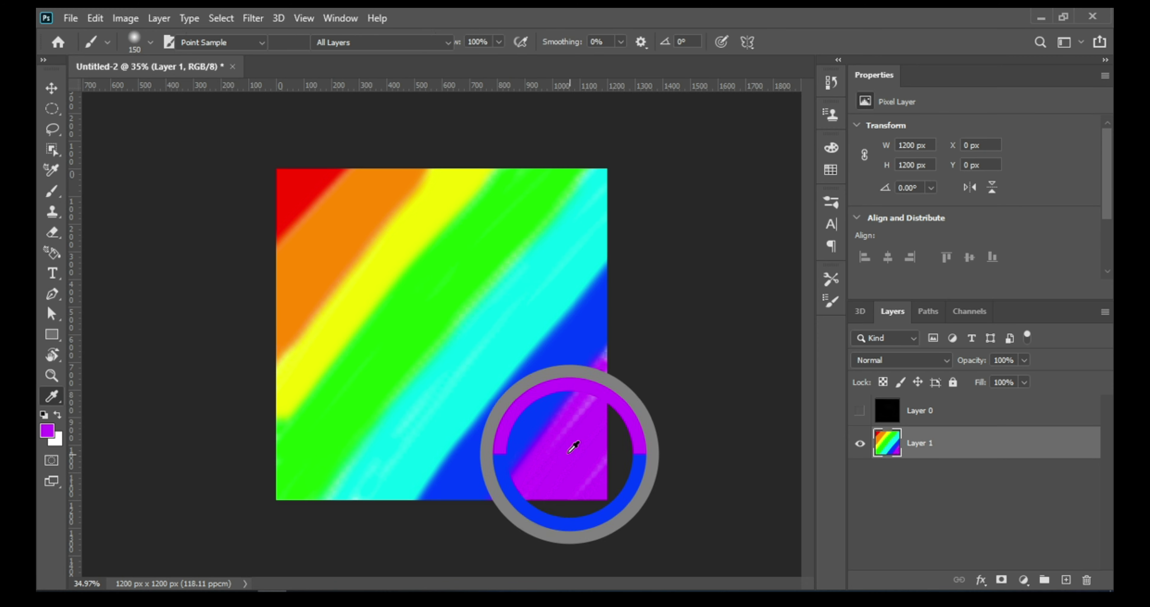
pyautogui.moveTo(581, 423)
pyautogui.mouseDown()
pyautogui.moveTo(552, 473)
pyautogui.moveTo(578, 418)
pyautogui.moveTo(604, 455)
pyautogui.moveTo(601, 409)
pyautogui.moveTo(580, 419)
pyautogui.mouseUp()
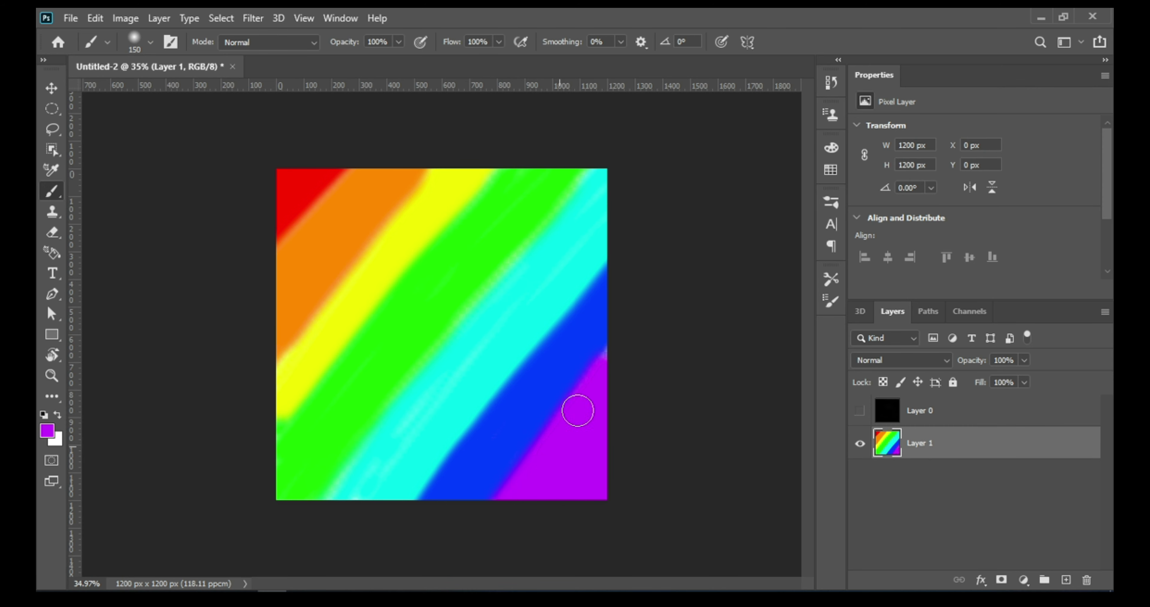
pyautogui.moveTo(529, 459); pyautogui.dragTo(616, 370)
# - Show and select Layer 0, then set up 10-segment Mandala painting symmetry for the Eraser
pyautogui.click(922, 412)
pyautogui.click(860, 411)
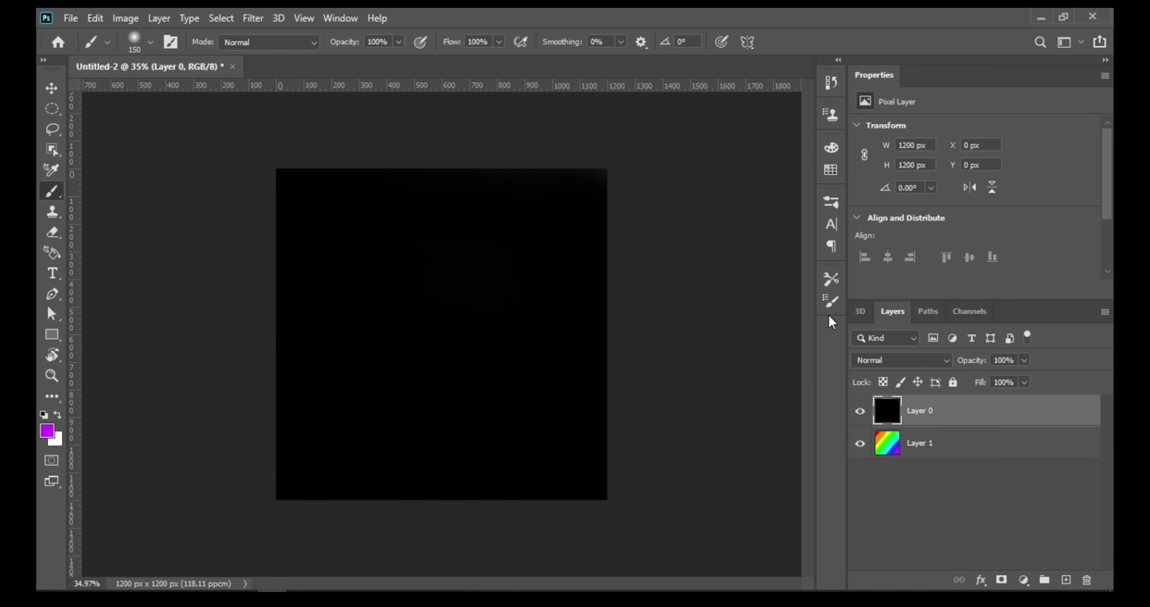
pyautogui.click(54, 233)
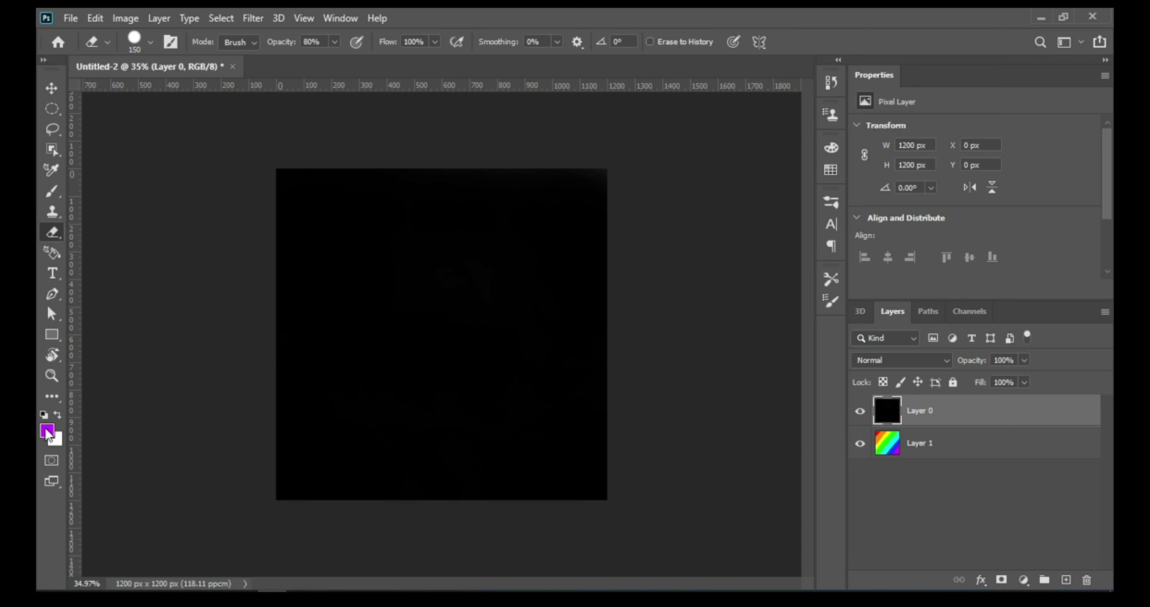
pyautogui.click(760, 42)
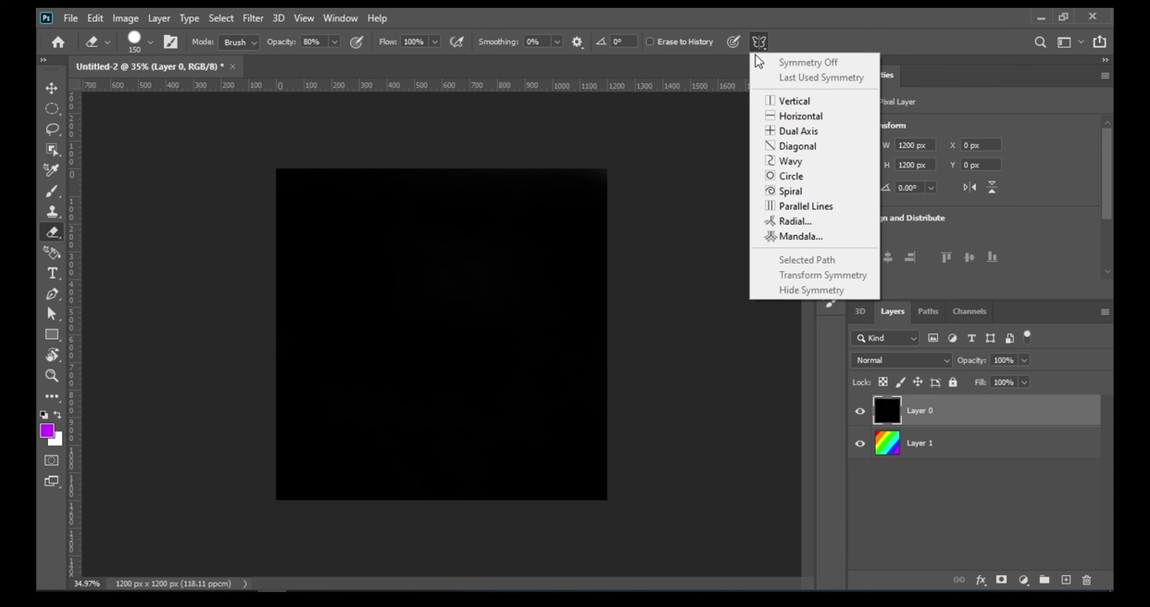
pyautogui.click(788, 235)
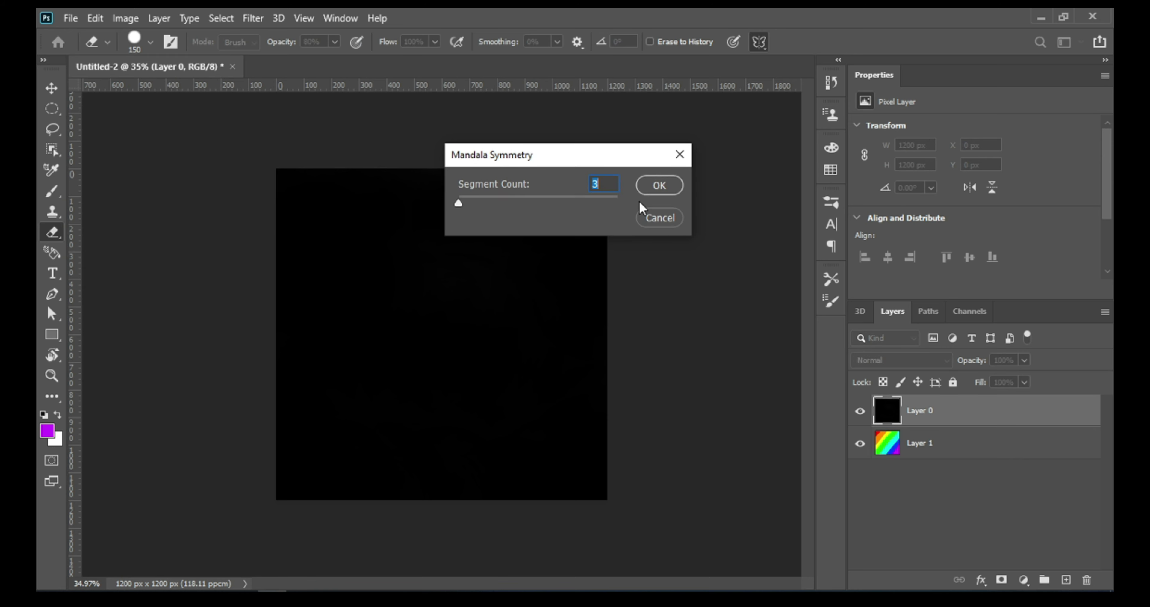
pyautogui.click(659, 185)
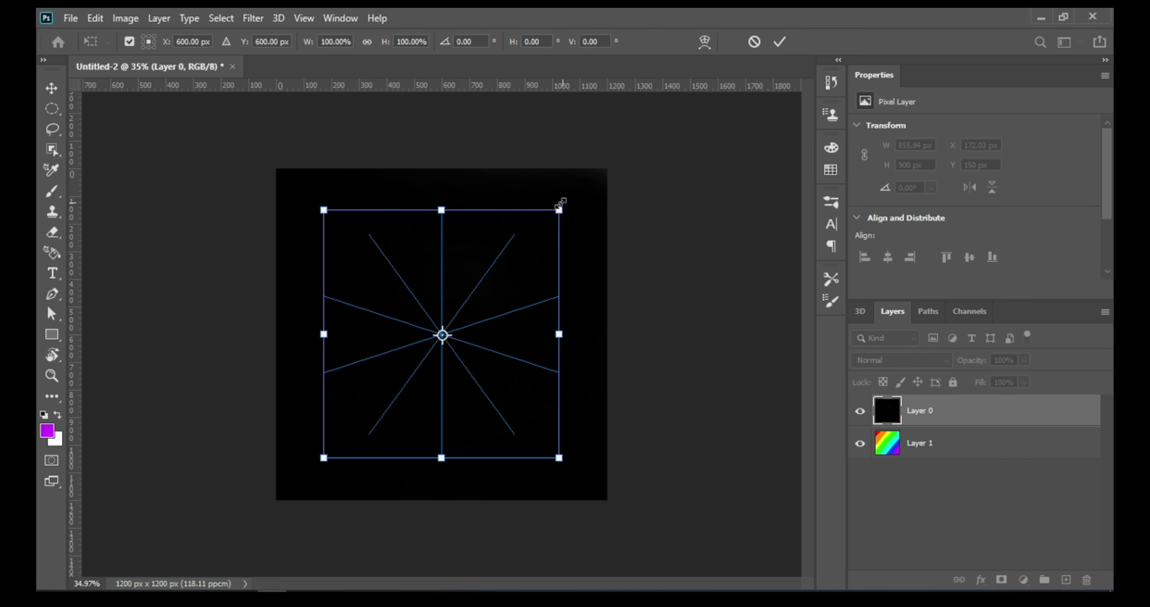
# - Scale the Mandala guide to about 201.42% by 174.76% and centre it on the canvas
pyautogui.moveTo(560, 203)
pyautogui.mouseDown()
pyautogui.moveTo(620, 166)
pyautogui.moveTo(605, 182)
pyautogui.mouseUp()
pyautogui.moveTo(323, 303); pyautogui.dragTo(326, 312)
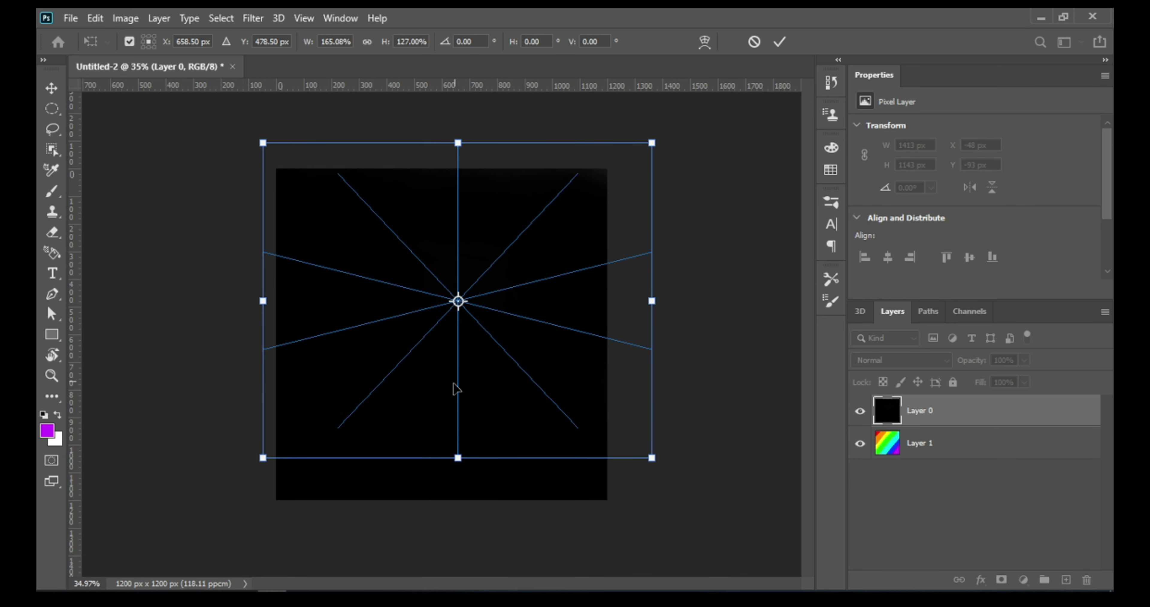
pyautogui.hotkey('ctrl', 'z')
pyautogui.moveTo(323, 459)
pyautogui.mouseDown()
pyautogui.moveTo(228, 499)
pyautogui.moveTo(175, 584)
pyautogui.mouseUp()
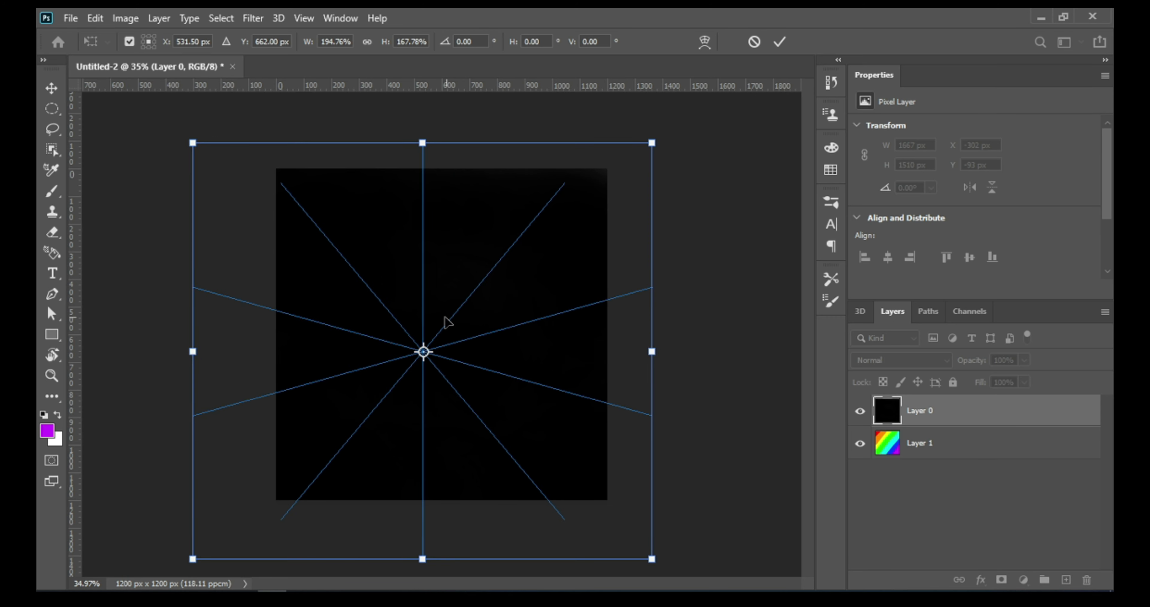
pyautogui.moveTo(447, 322); pyautogui.dragTo(450, 302)
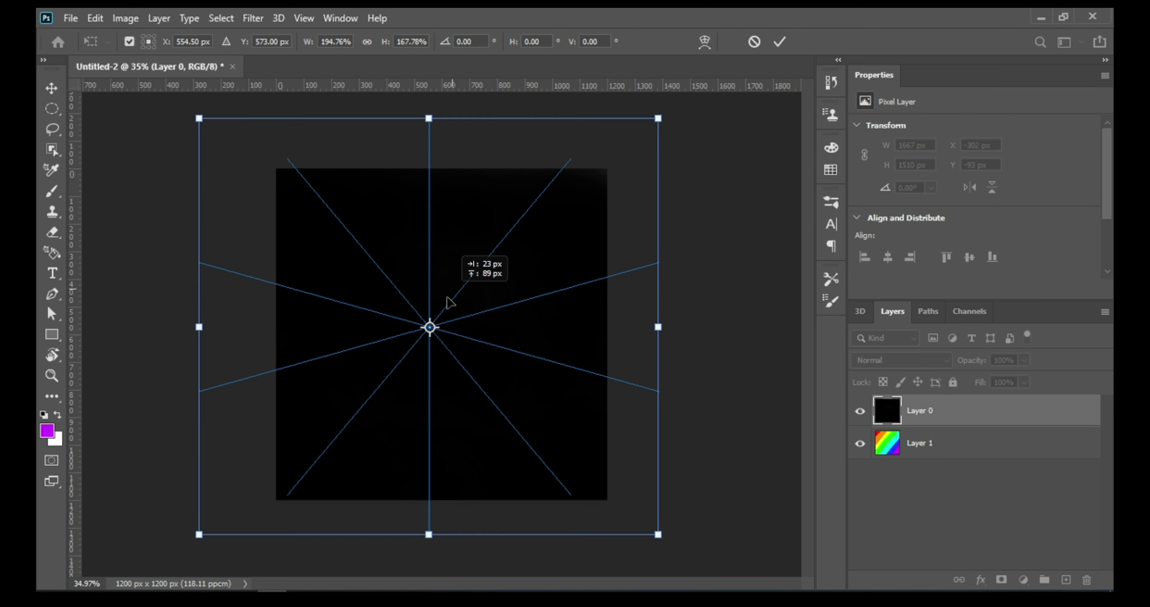
pyautogui.moveTo(449, 301); pyautogui.dragTo(451, 317)
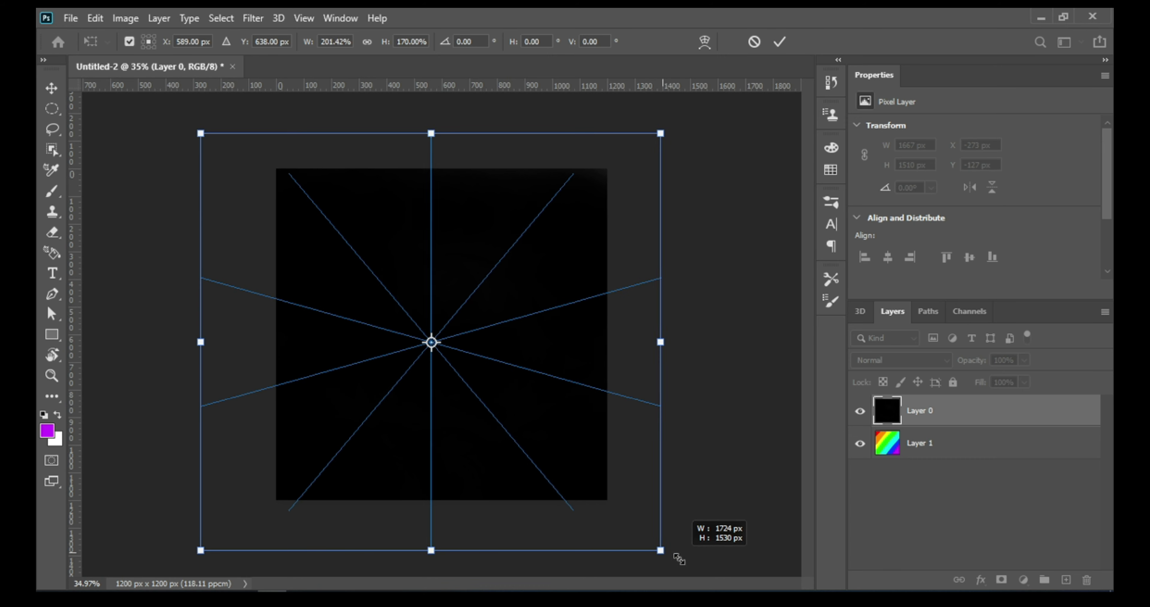
pyautogui.moveTo(661, 551); pyautogui.dragTo(676, 568)
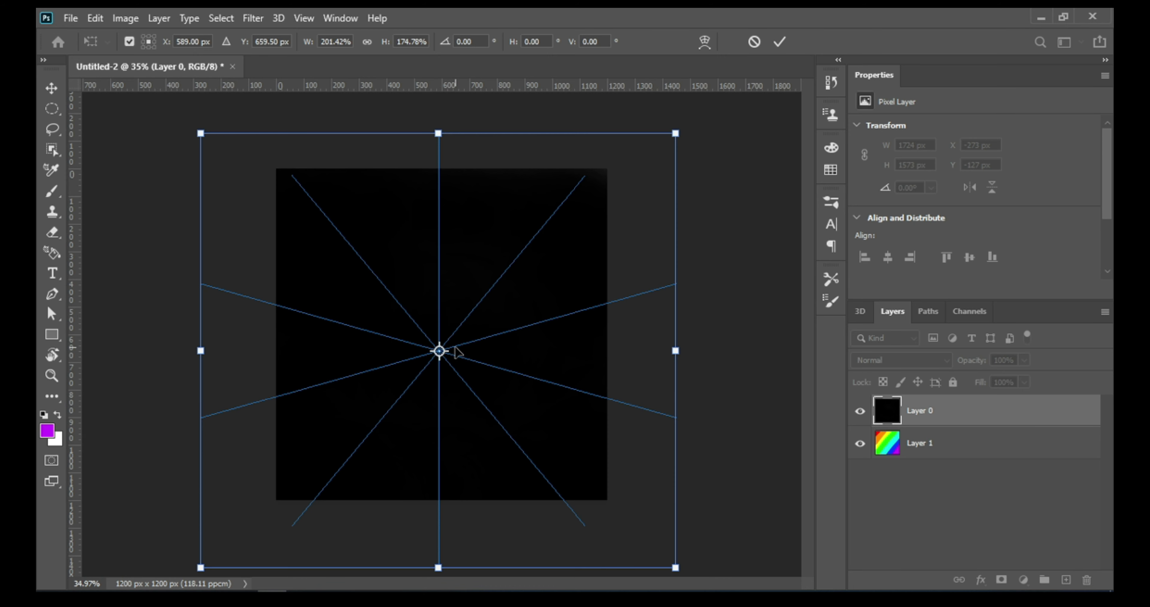
pyautogui.moveTo(457, 352); pyautogui.dragTo(463, 327)
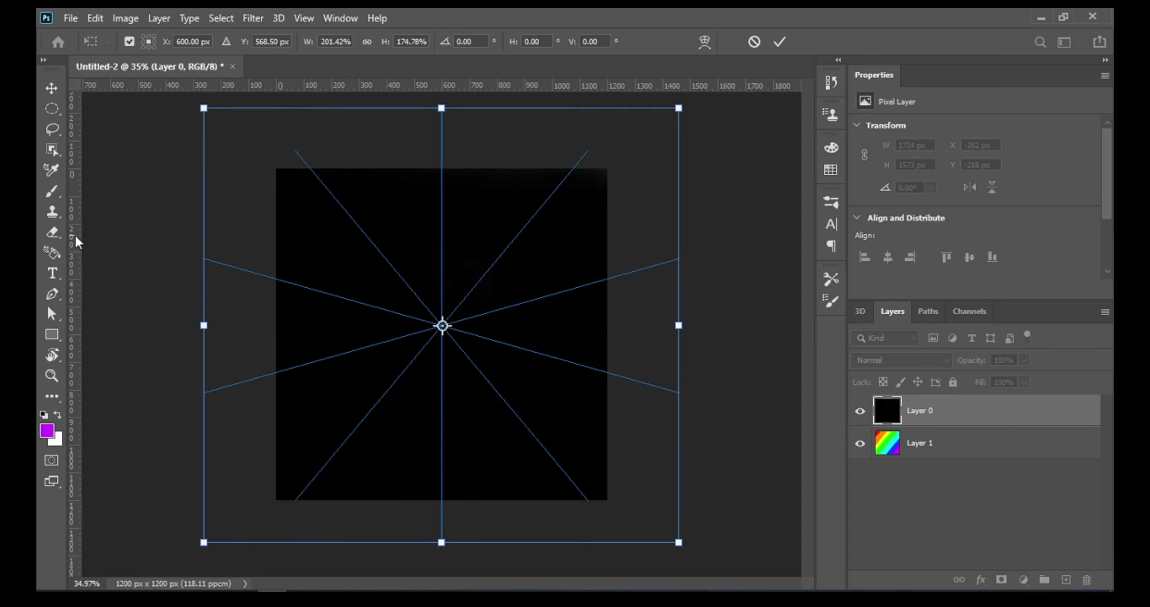
# - Commit the guide with the Eraser at 100 px, testing and undoing symmetric ring strokes
pyautogui.click(51, 273)
pyautogui.click(52, 233)
pyautogui.moveTo(331, 267); pyautogui.dragTo(370, 228)
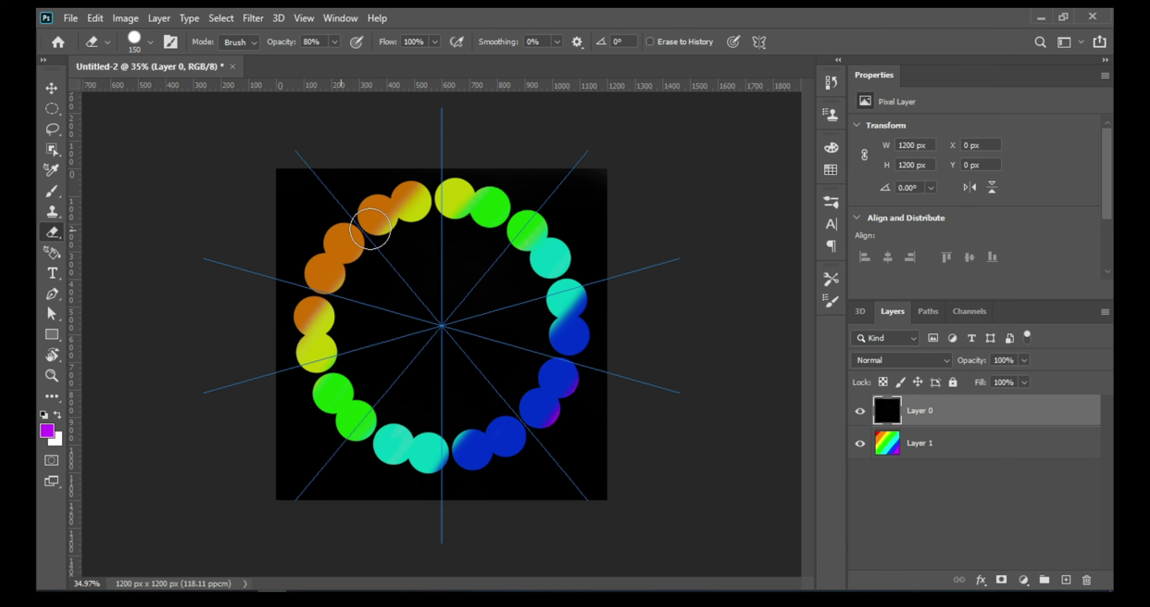
pyautogui.hotkey('ctrl', 'z')
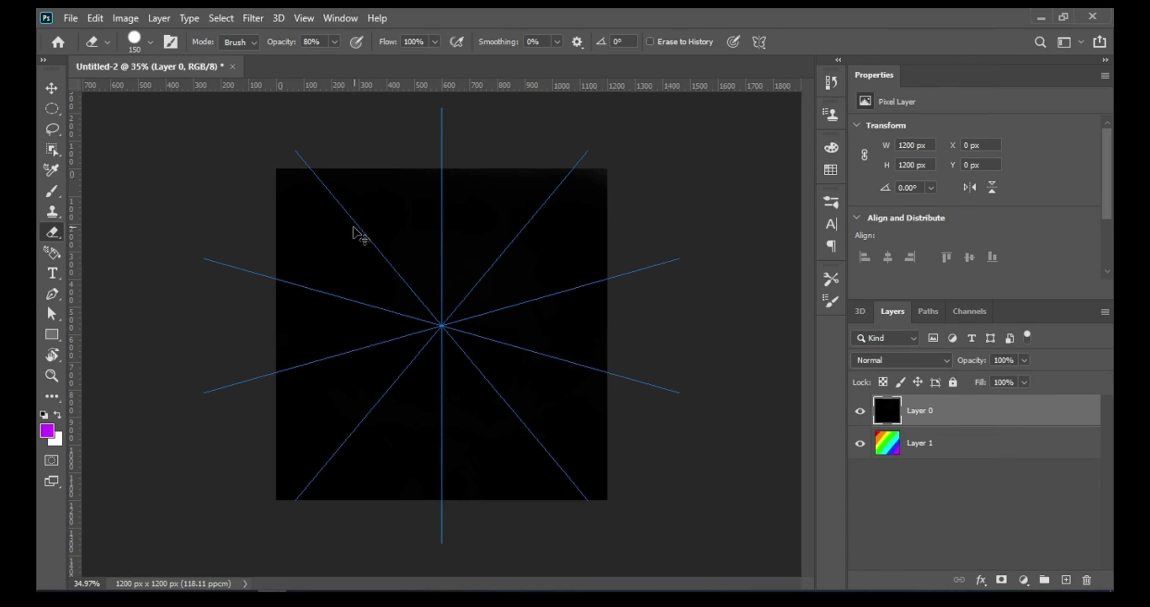
pyautogui.press('[')
pyautogui.press('[')
pyautogui.press('[')
pyautogui.press('[')
pyautogui.moveTo(323, 284); pyautogui.dragTo(410, 205)
pyautogui.hotkey('ctrl', 'z')
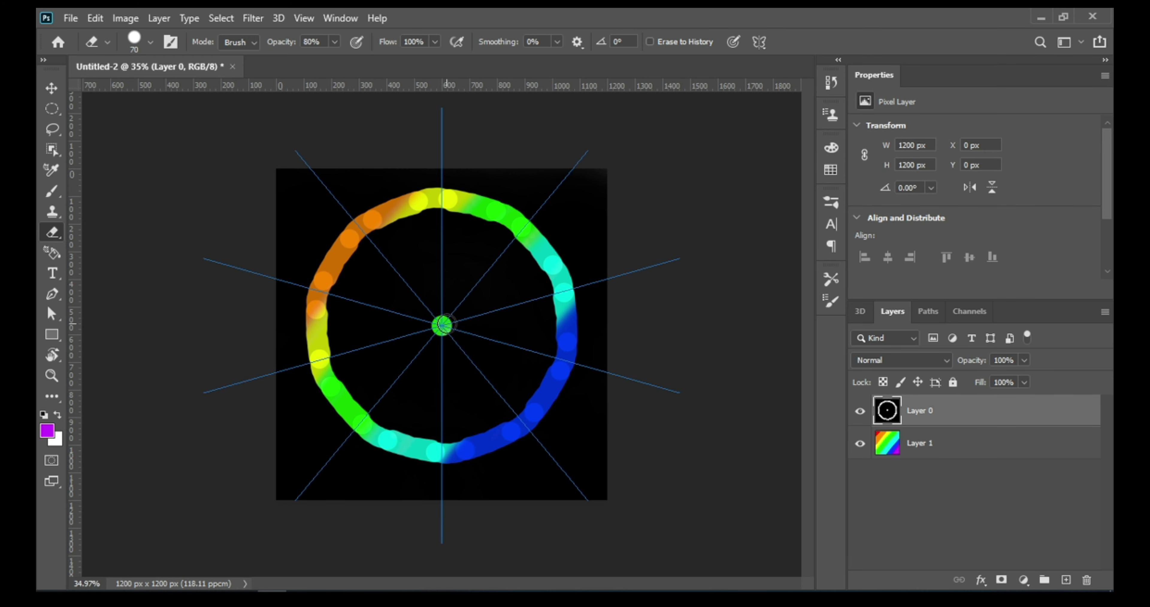
# - Erase symmetric spokes from the centre, dabs at their tips, and a second outer ring
pyautogui.moveTo(448, 324); pyautogui.dragTo(603, 277)
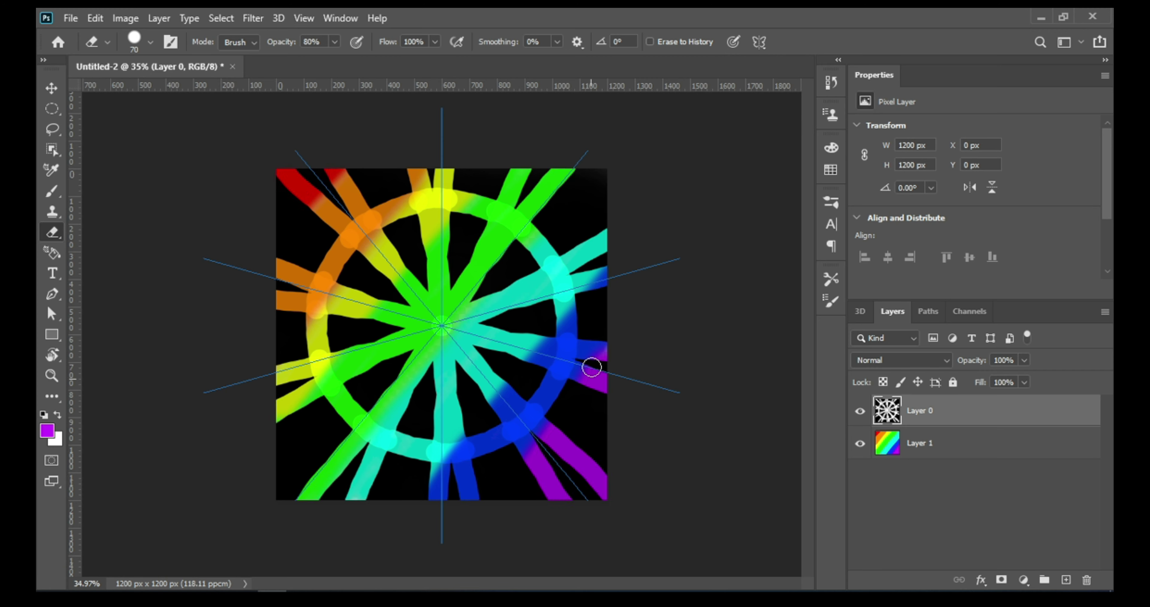
pyautogui.click(596, 354)
pyautogui.click(561, 433)
pyautogui.moveTo(482, 476)
pyautogui.mouseDown()
pyautogui.moveTo(427, 479)
pyautogui.moveTo(325, 424)
pyautogui.mouseUp()
pyautogui.moveTo(350, 388); pyautogui.dragTo(362, 395)
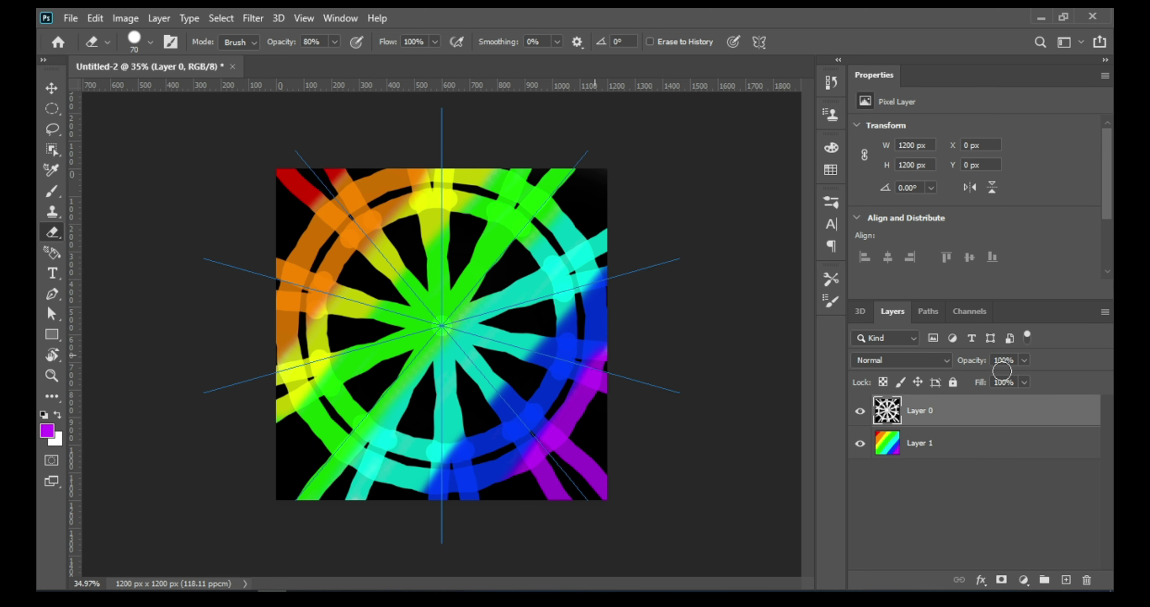
# - Undo the spokes and outer ring, reframe the canvas zoom, and return to the Eraser
pyautogui.hotkey('ctrl', 'z')
pyautogui.hotkey('ctrl', 'z')
pyautogui.hotkey('ctrl', 'z')
pyautogui.press('z')
pyautogui.keyDown('alt'); pyautogui.click(519, 390); pyautogui.keyUp('alt')
pyautogui.hotkey('ctrl', 'z')
pyautogui.hotkey('ctrl', 'z')
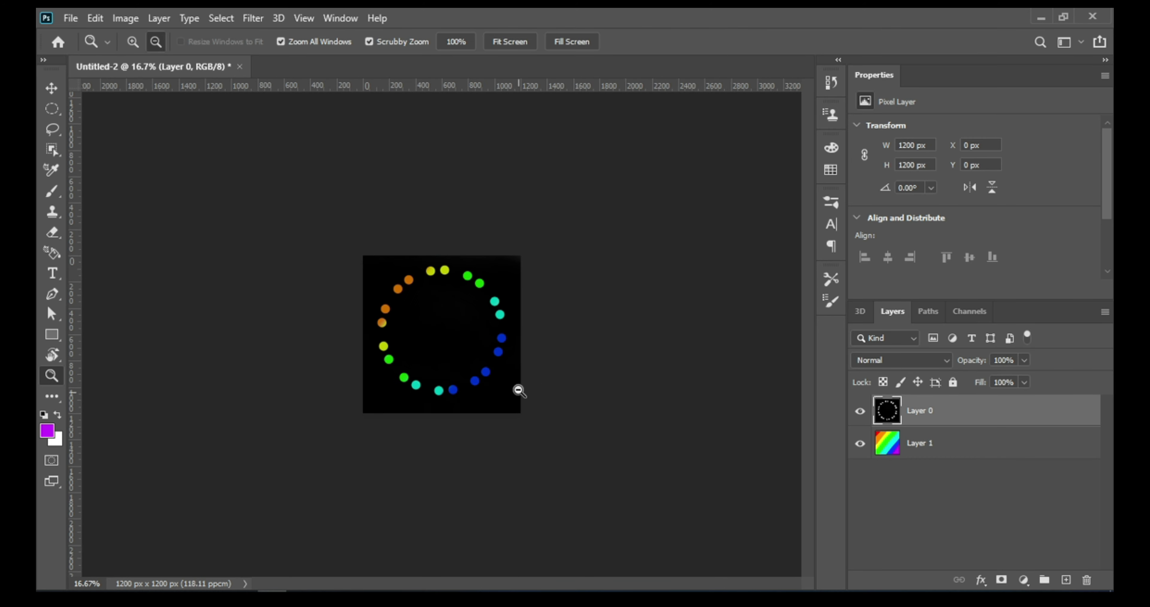
pyautogui.click(399, 336)
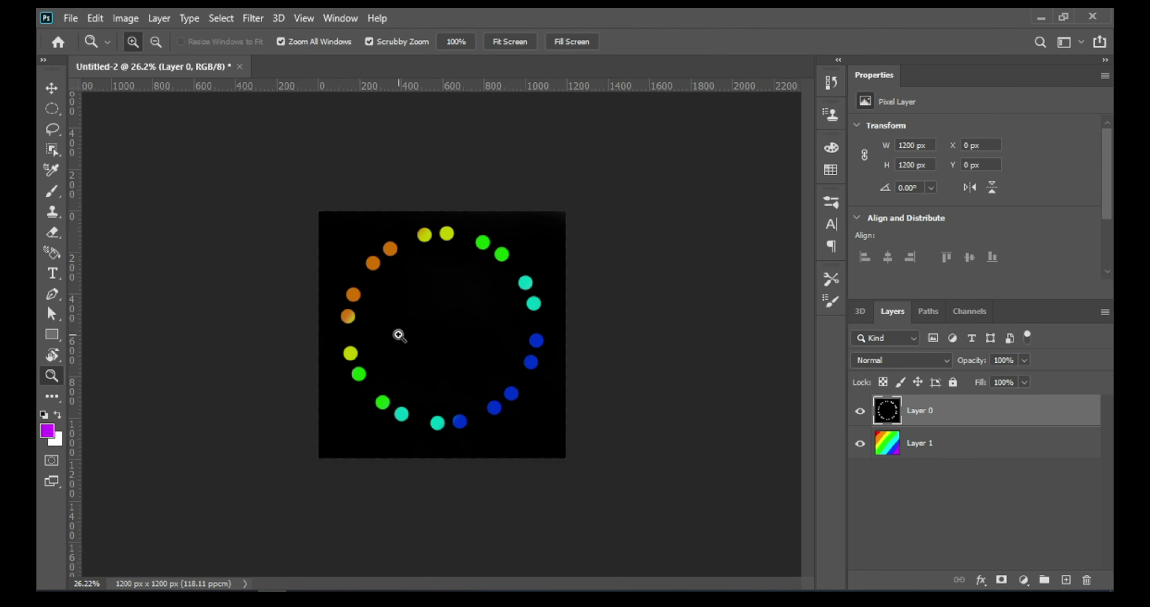
pyautogui.press('alt')
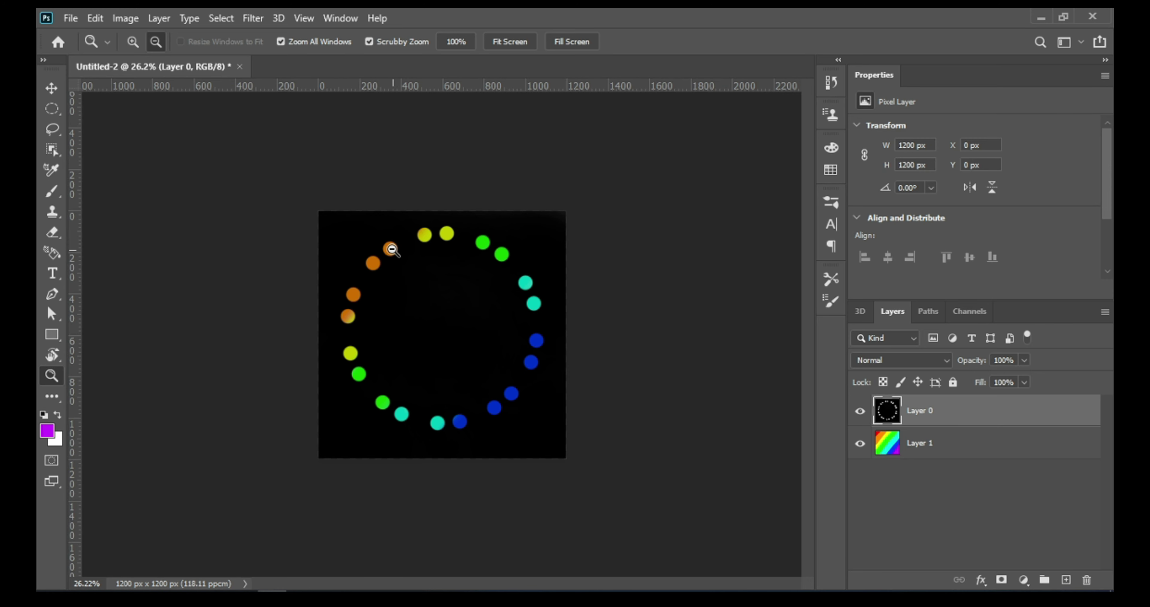
pyautogui.press('b')
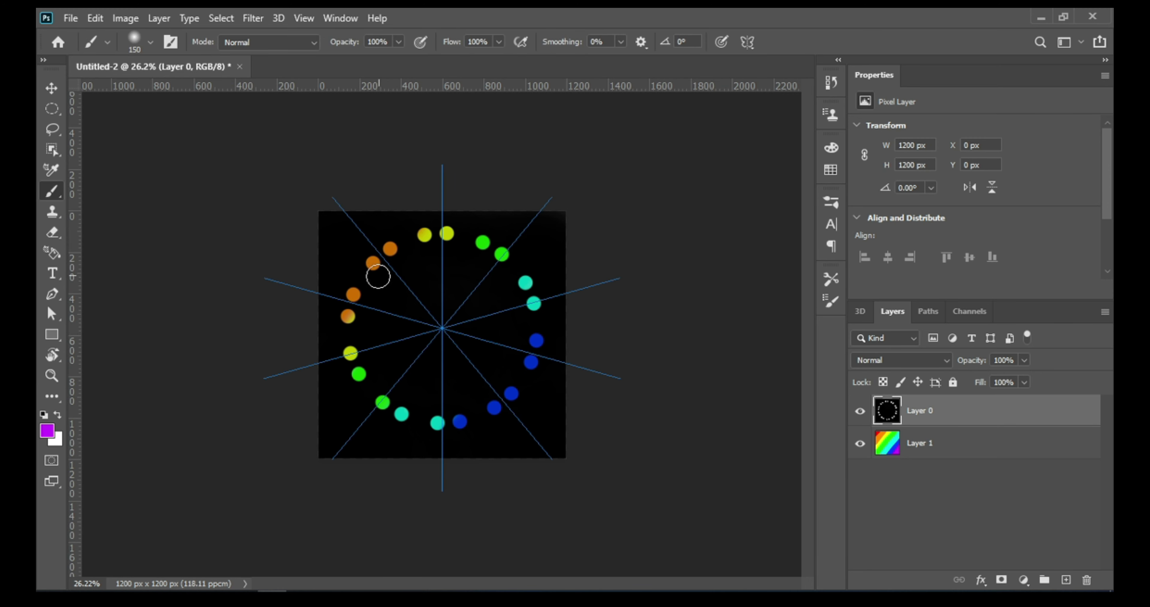
pyautogui.press('e')
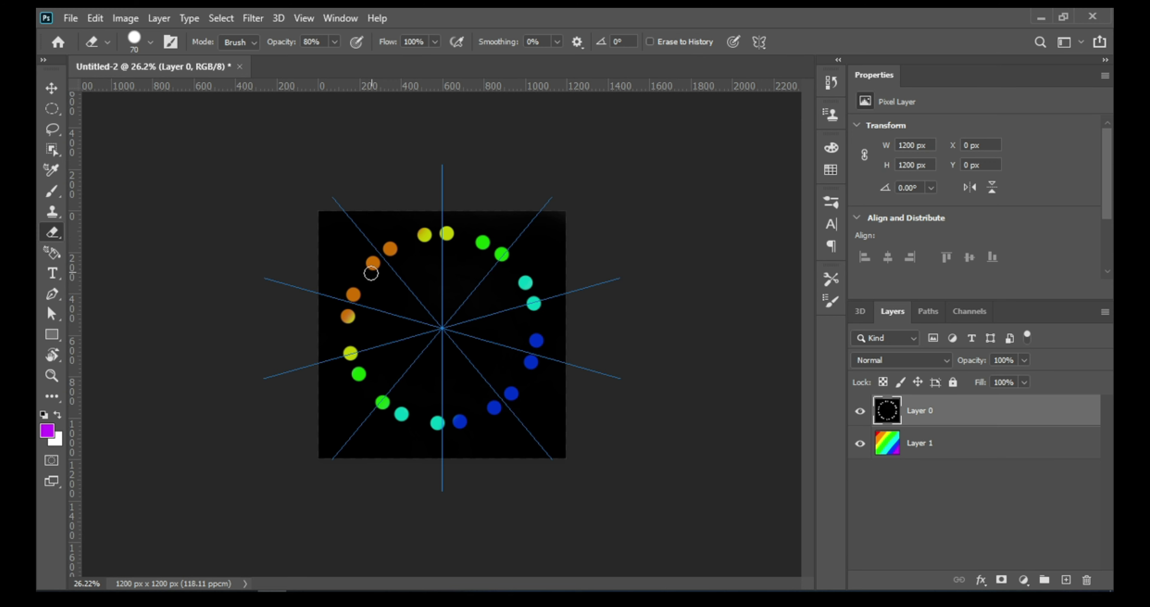
# - Erase symmetric arms from each dot to the centre, undoing the extra outer strokes
pyautogui.moveTo(372, 265); pyautogui.dragTo(446, 328)
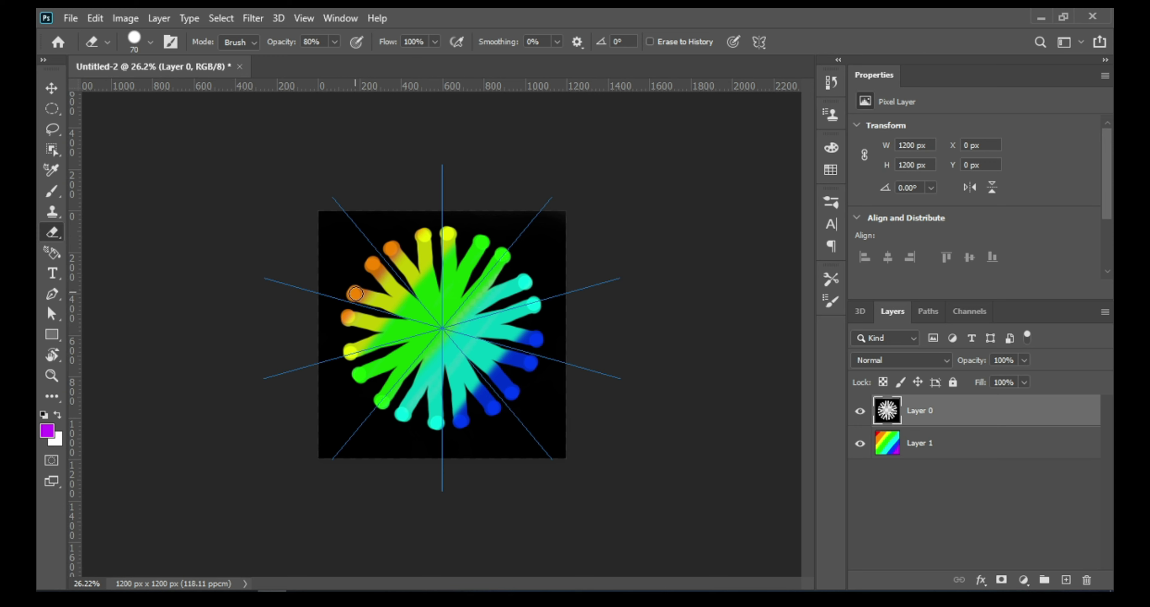
pyautogui.moveTo(353, 292)
pyautogui.mouseDown()
pyautogui.moveTo(352, 280)
pyautogui.moveTo(424, 236)
pyautogui.mouseUp()
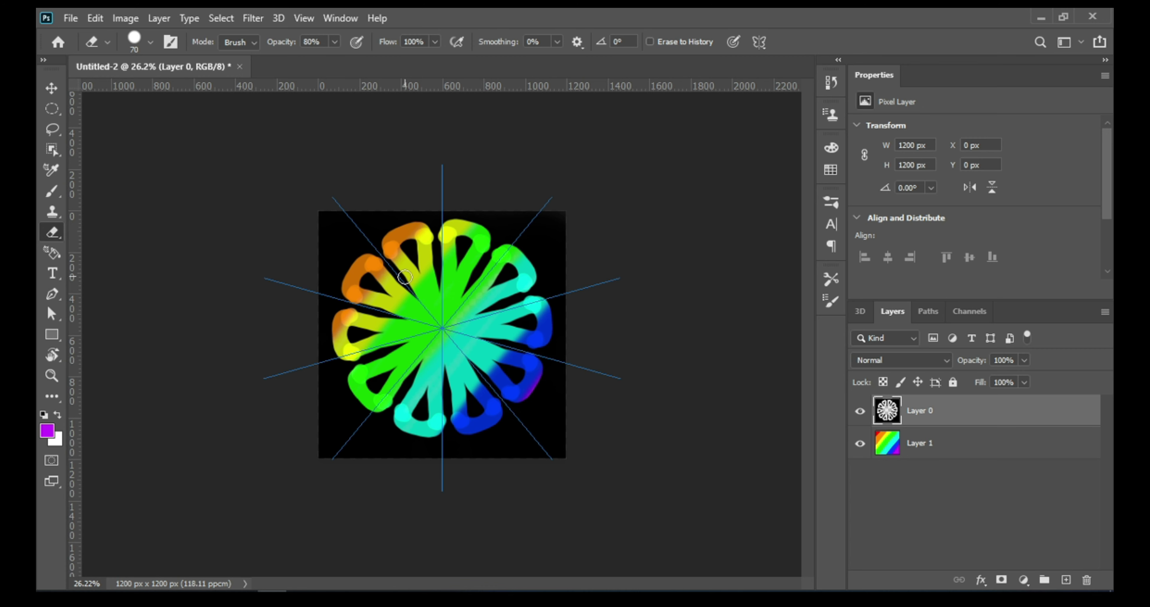
pyautogui.moveTo(415, 293); pyautogui.dragTo(426, 313)
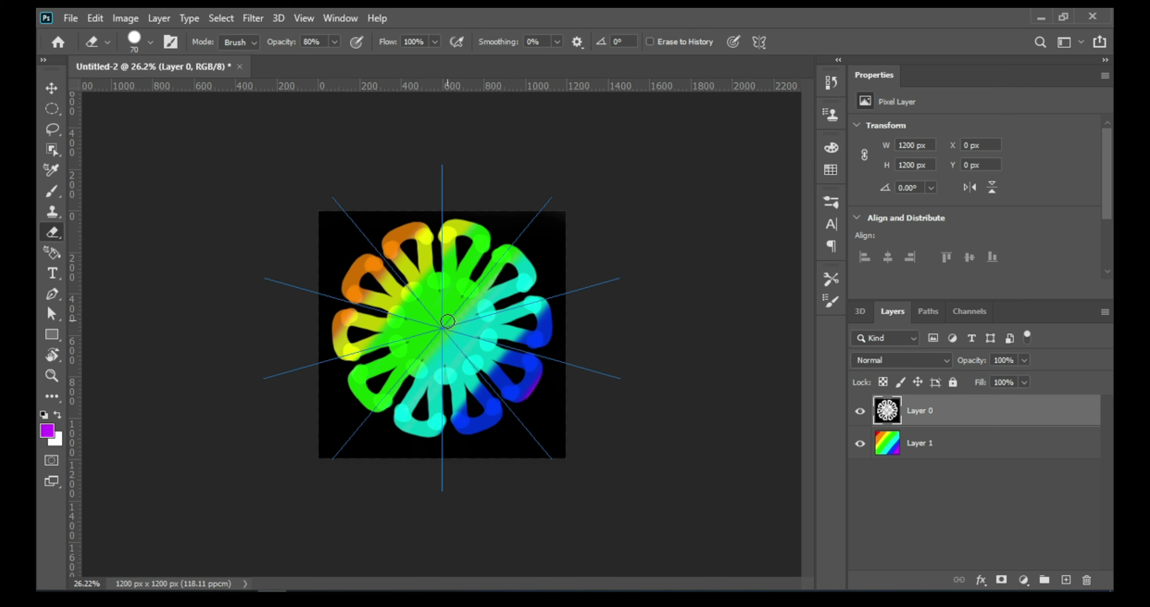
pyautogui.moveTo(507, 421)
pyautogui.mouseDown()
pyautogui.moveTo(465, 450)
pyautogui.moveTo(352, 428)
pyautogui.mouseUp()
pyautogui.moveTo(491, 409); pyautogui.dragTo(489, 424)
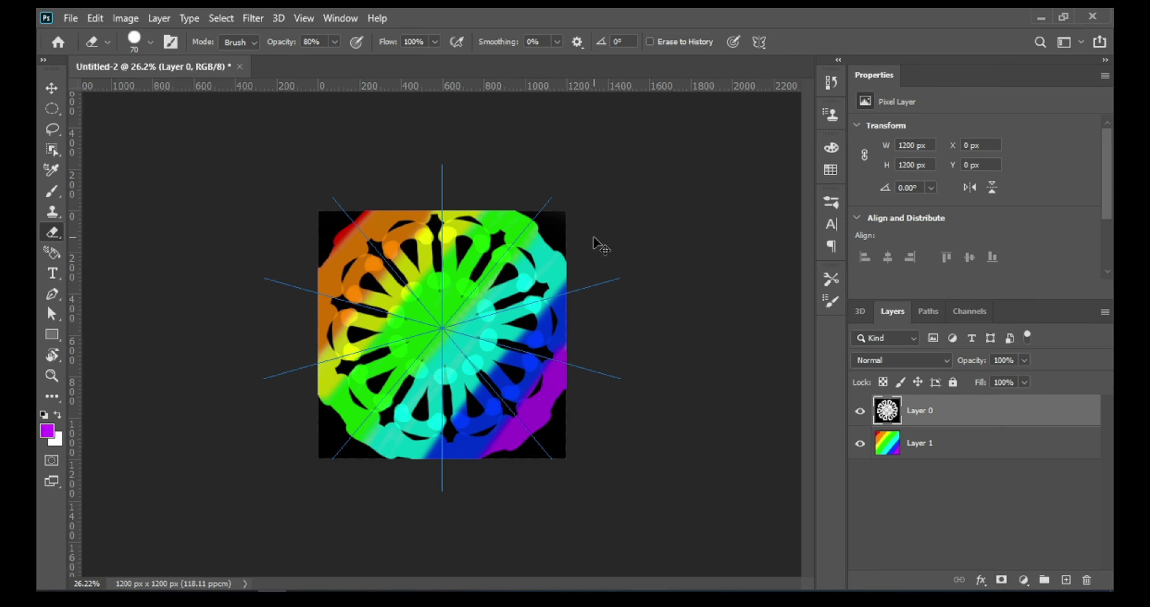
pyautogui.hotkey('ctrl', 'z')
pyautogui.hotkey('ctrl', 'z')
pyautogui.hotkey('ctrl', 'z')
# - Undo erasing back to solid black, test and undo a flower stroke, and shrink the eraser to 40
pyautogui.press('z')
pyautogui.hotkey('ctrl', 'z')
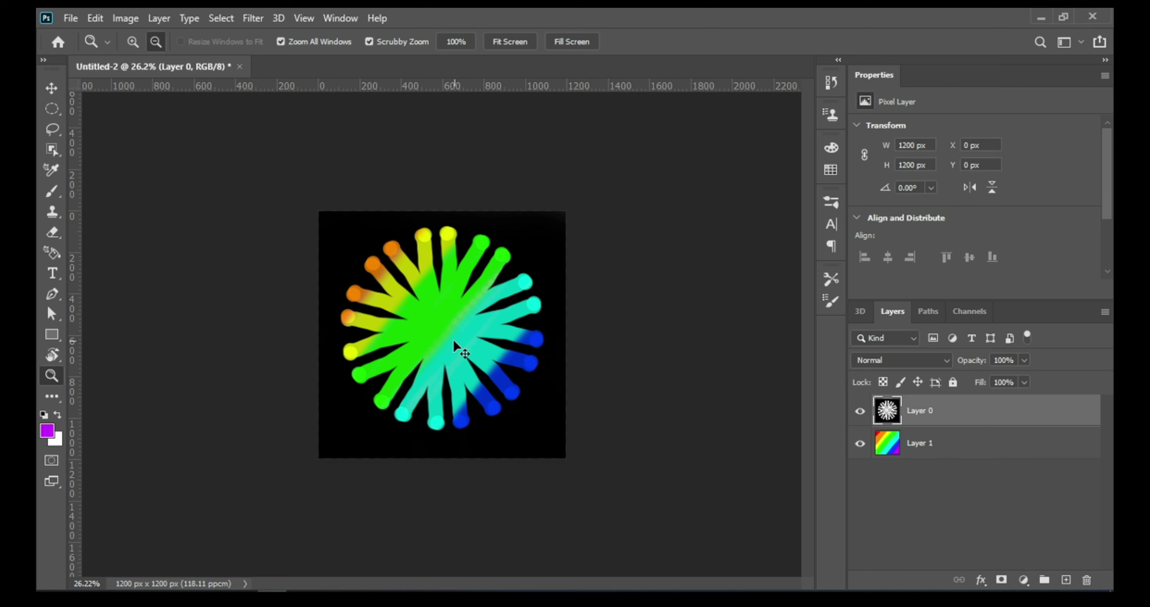
pyautogui.hotkey('ctrl', 'z')
pyautogui.hotkey('ctrl', 'z')
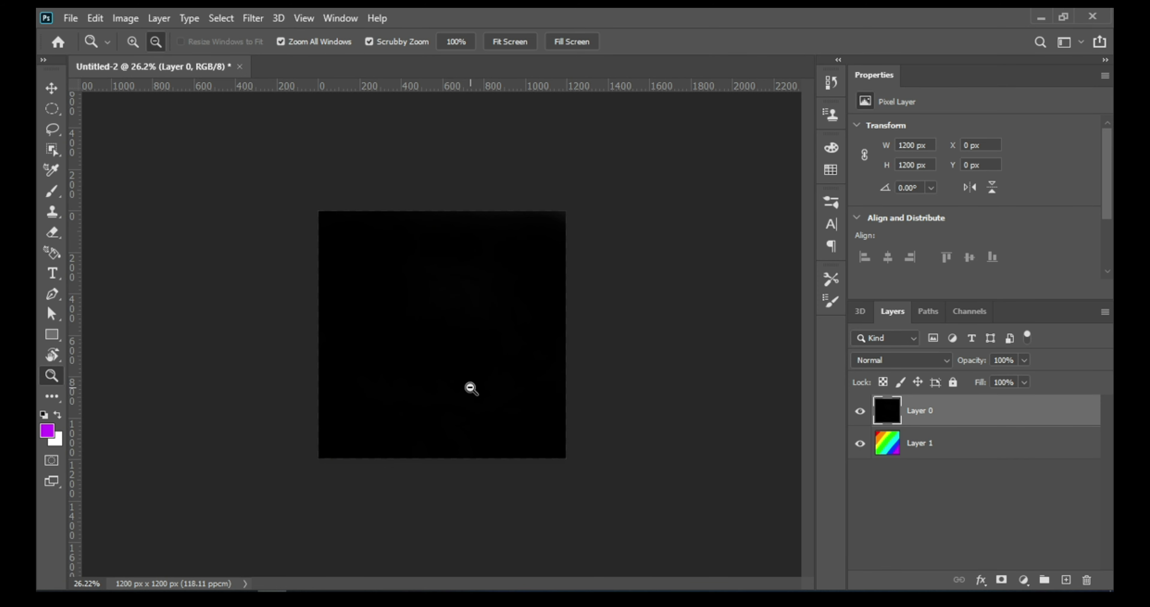
pyautogui.press('e')
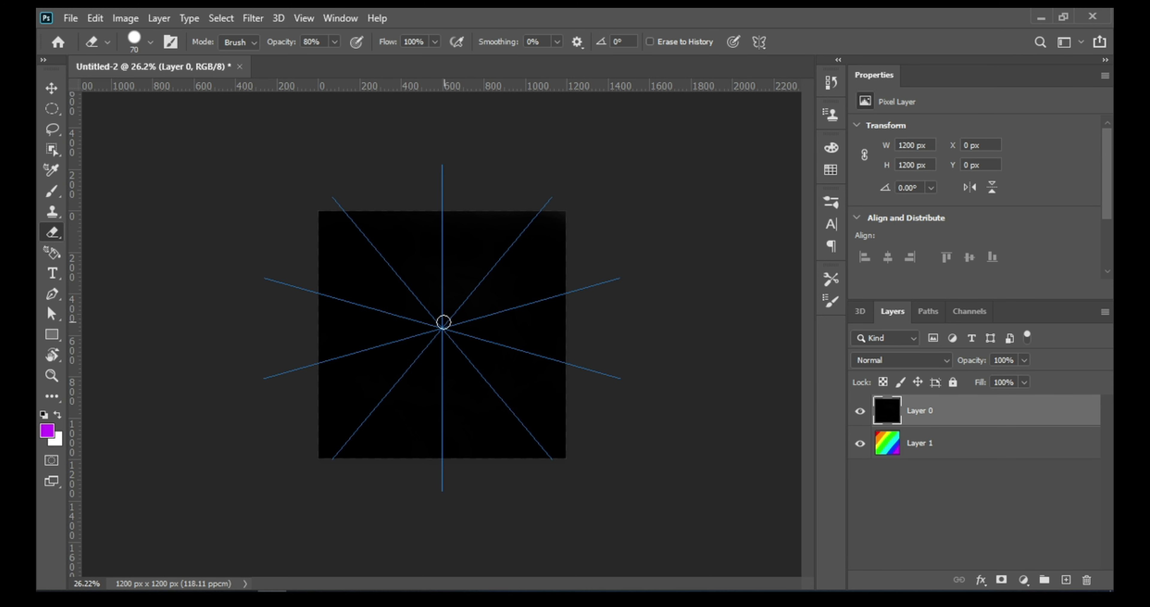
pyautogui.moveTo(441, 323); pyautogui.dragTo(470, 287)
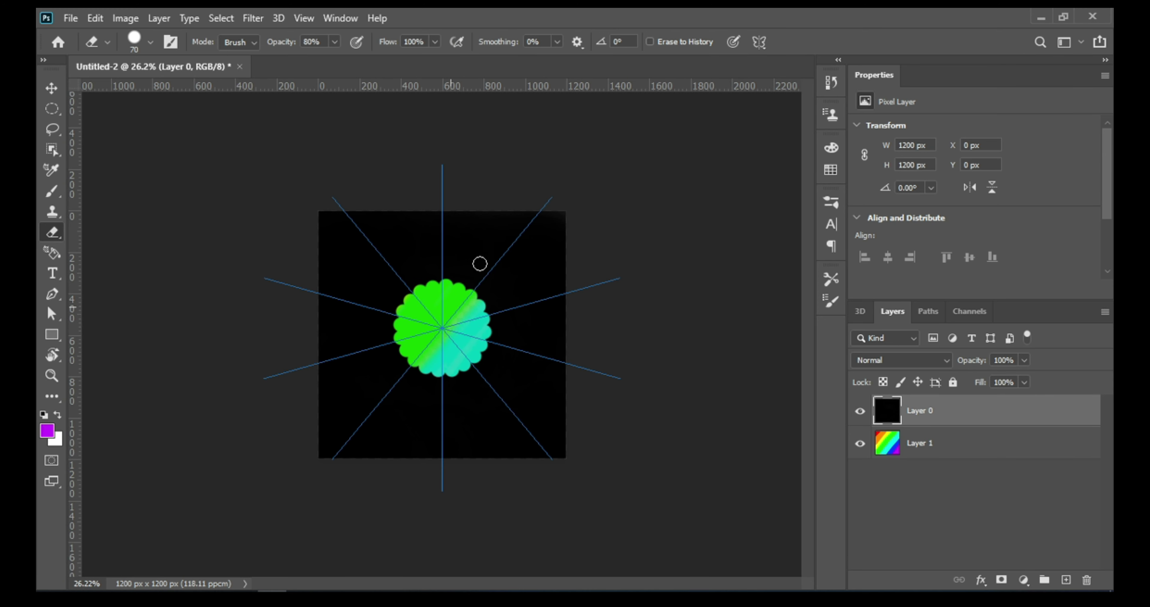
pyautogui.moveTo(470, 287); pyautogui.dragTo(454, 271)
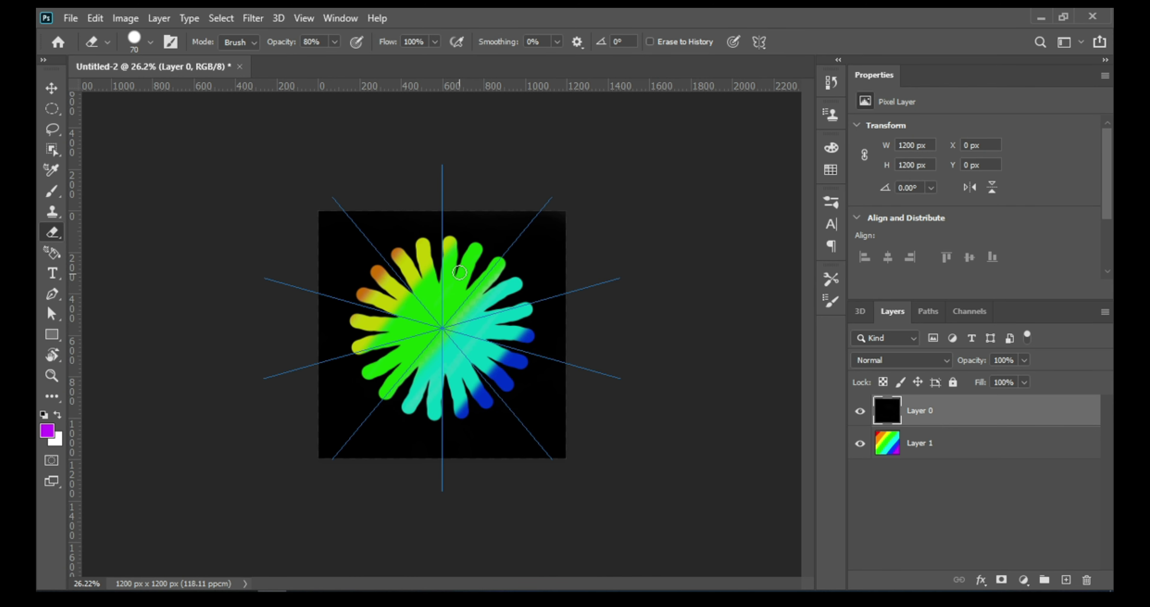
pyautogui.hotkey('ctrl', 'z')
pyautogui.press('[')
pyautogui.press('[')
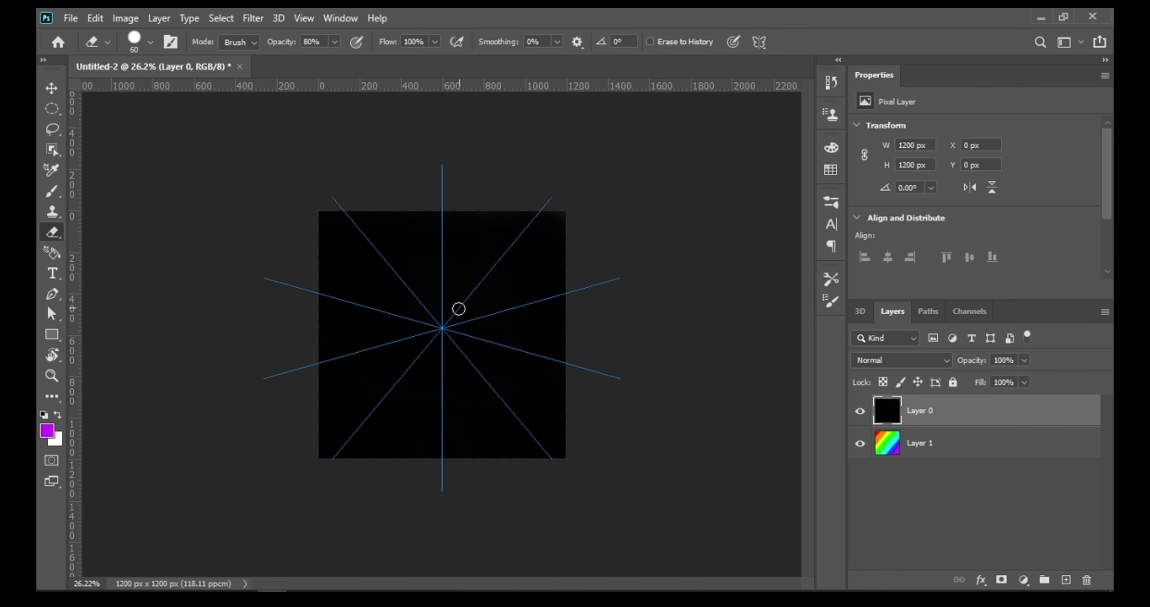
pyautogui.press('[')
# - Erase a thin ring, inward V strokes, centre spokes and small dots between the spokes
pyautogui.moveTo(444, 234)
pyautogui.mouseDown()
pyautogui.moveTo(508, 259)
pyautogui.moveTo(498, 249)
pyautogui.mouseUp()
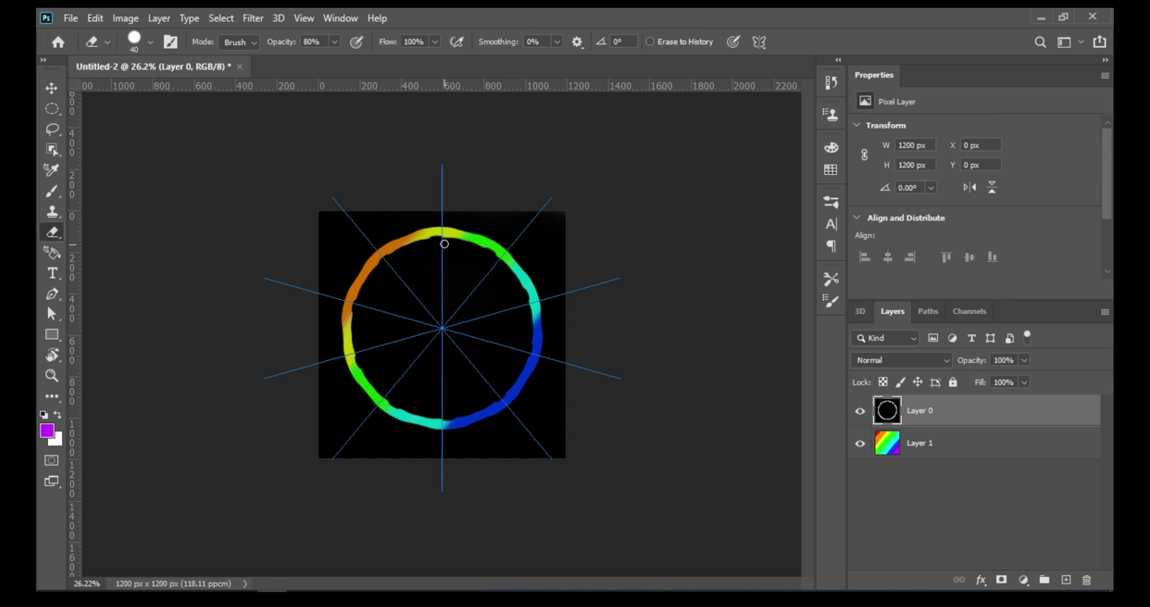
pyautogui.moveTo(445, 241)
pyautogui.mouseDown()
pyautogui.moveTo(476, 302)
pyautogui.moveTo(479, 271)
pyautogui.moveTo(510, 269)
pyautogui.mouseUp()
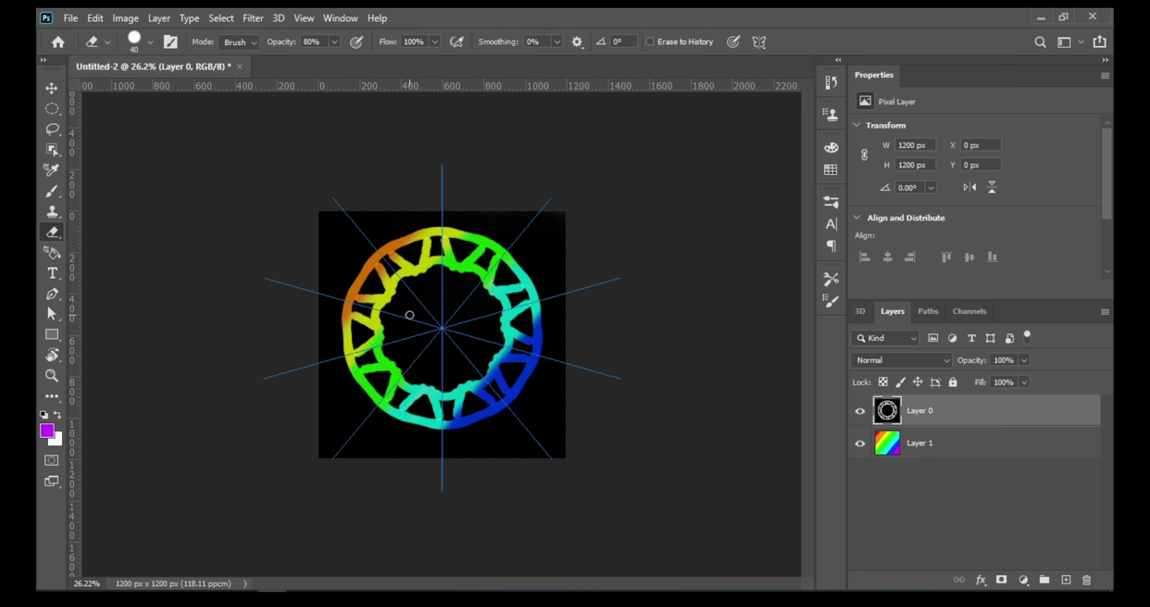
pyautogui.moveTo(390, 297); pyautogui.dragTo(442, 320)
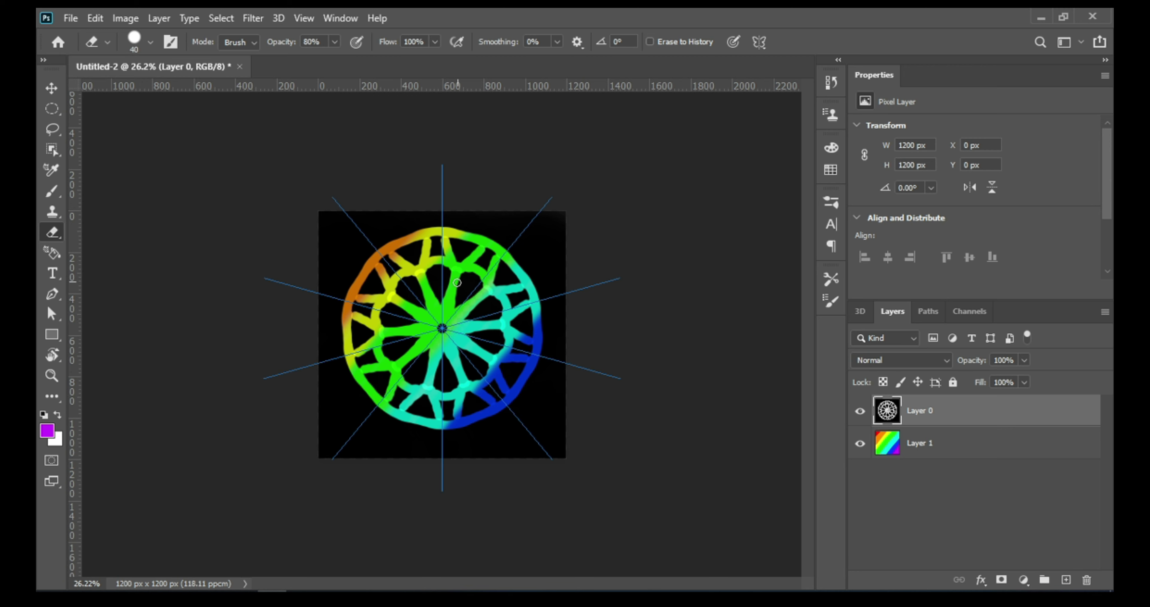
pyautogui.click(467, 286)
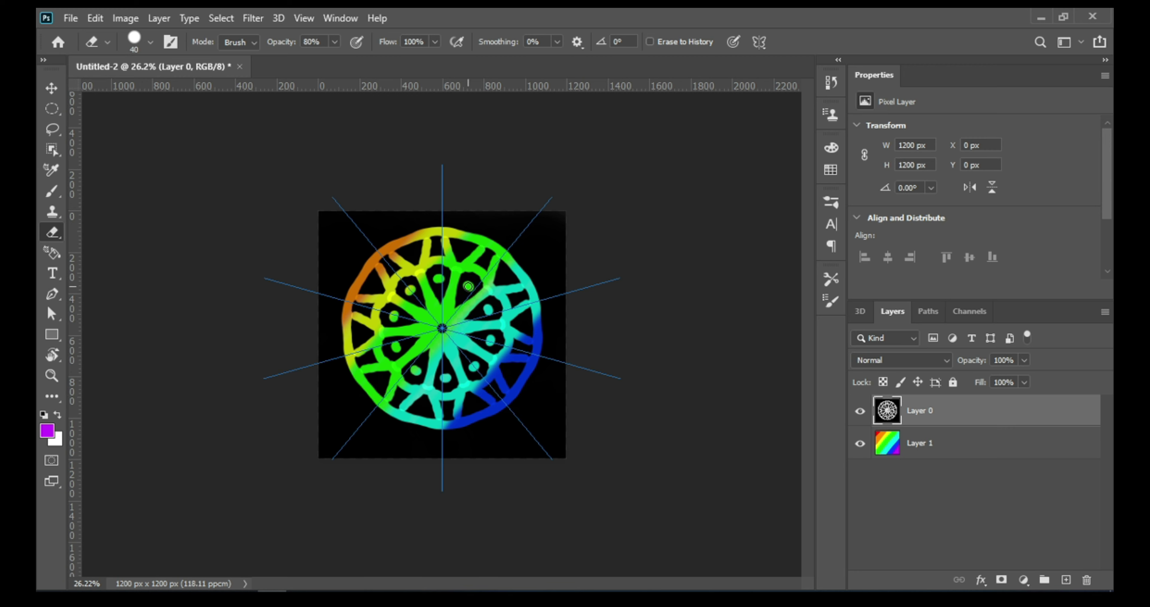
pyautogui.click(469, 285)
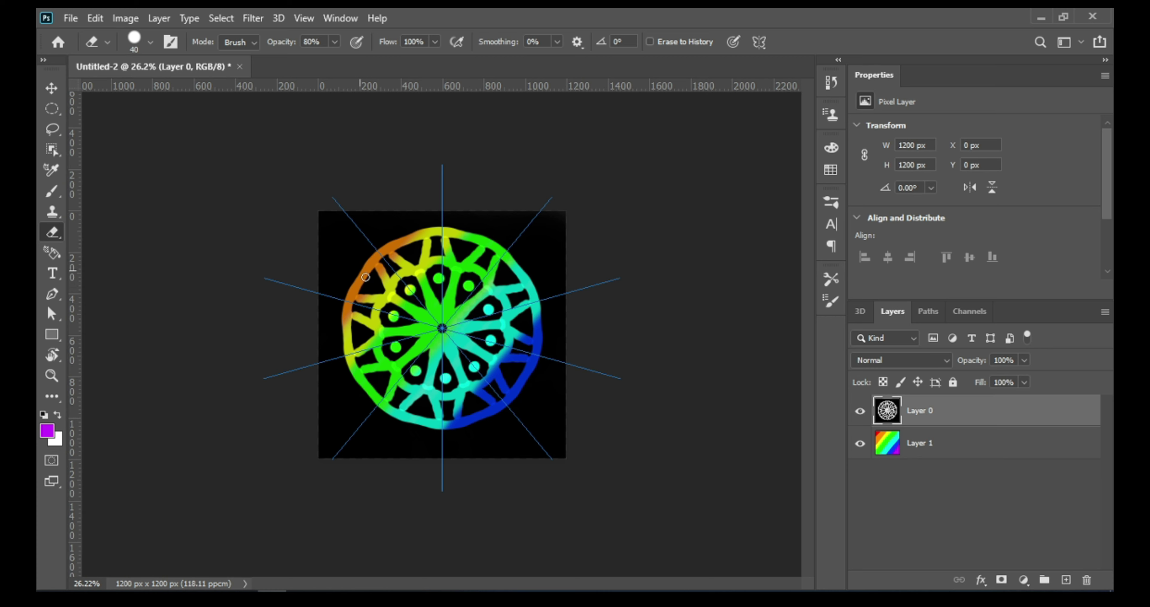
# - Lock rainbow Layer 1 with Lock All, check Layer 0's visibility, and reselect Layer 0
pyautogui.click(970, 449)
pyautogui.click(952, 382)
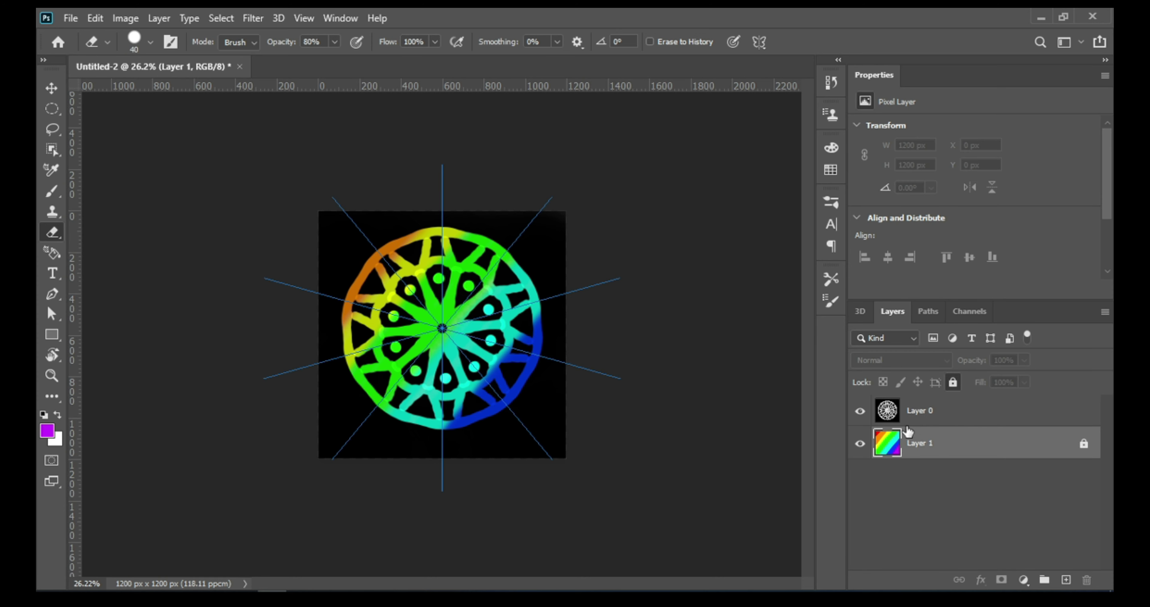
pyautogui.click(860, 411)
pyautogui.click(860, 411)
pyautogui.click(992, 412)
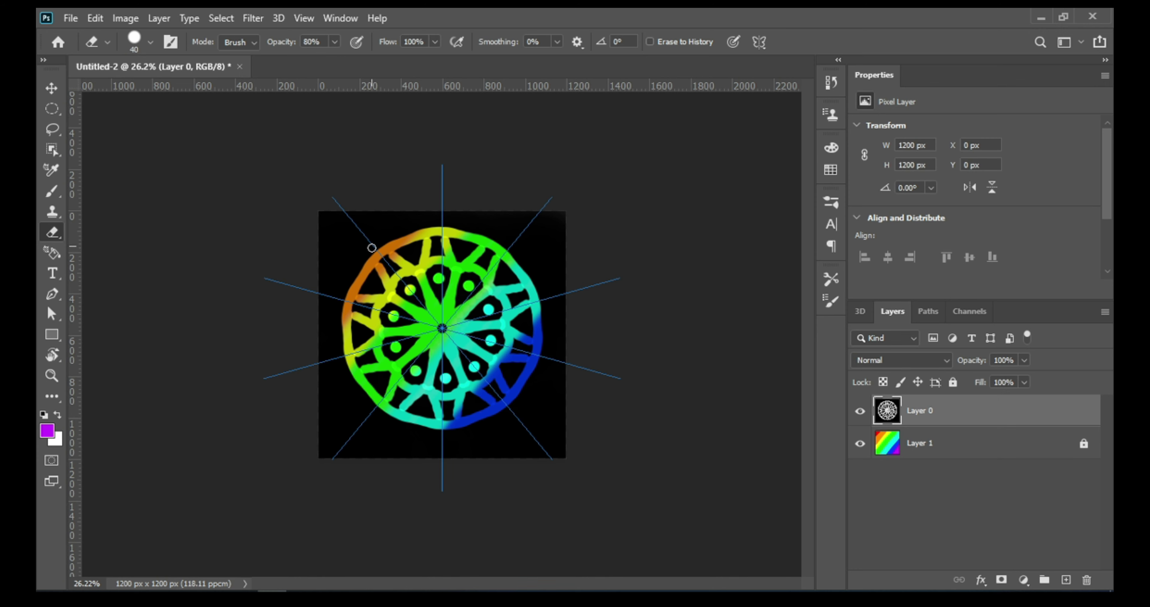
# - Erase symmetric outward spokes, corner strokes and rows of dots toward the canvas edges
pyautogui.moveTo(378, 251)
pyautogui.mouseDown()
pyautogui.moveTo(366, 237)
pyautogui.moveTo(326, 246)
pyautogui.moveTo(342, 269)
pyautogui.moveTo(320, 223)
pyautogui.mouseUp()
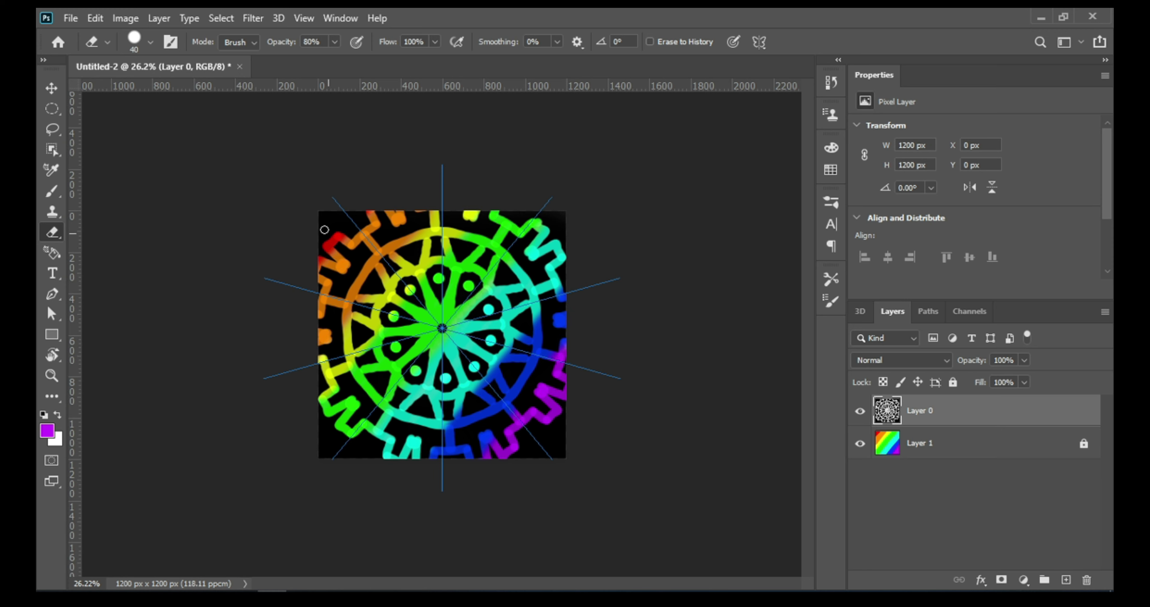
pyautogui.moveTo(335, 208); pyautogui.dragTo(363, 233)
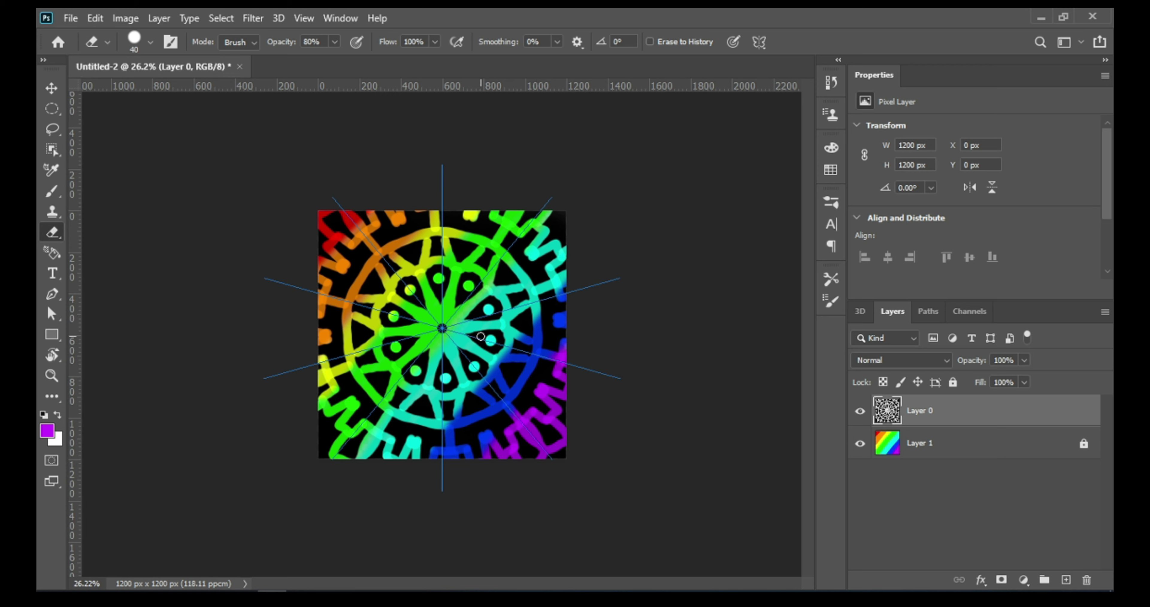
pyautogui.click(555, 224)
pyautogui.click(555, 223)
pyautogui.click(484, 228)
pyautogui.click(451, 220)
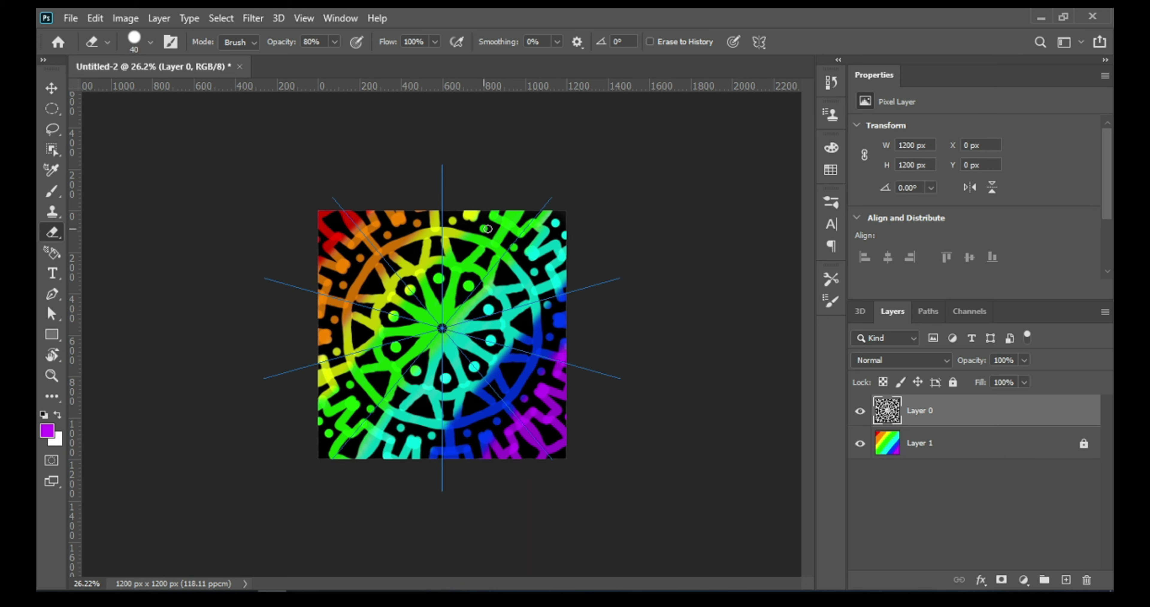
pyautogui.click(466, 226)
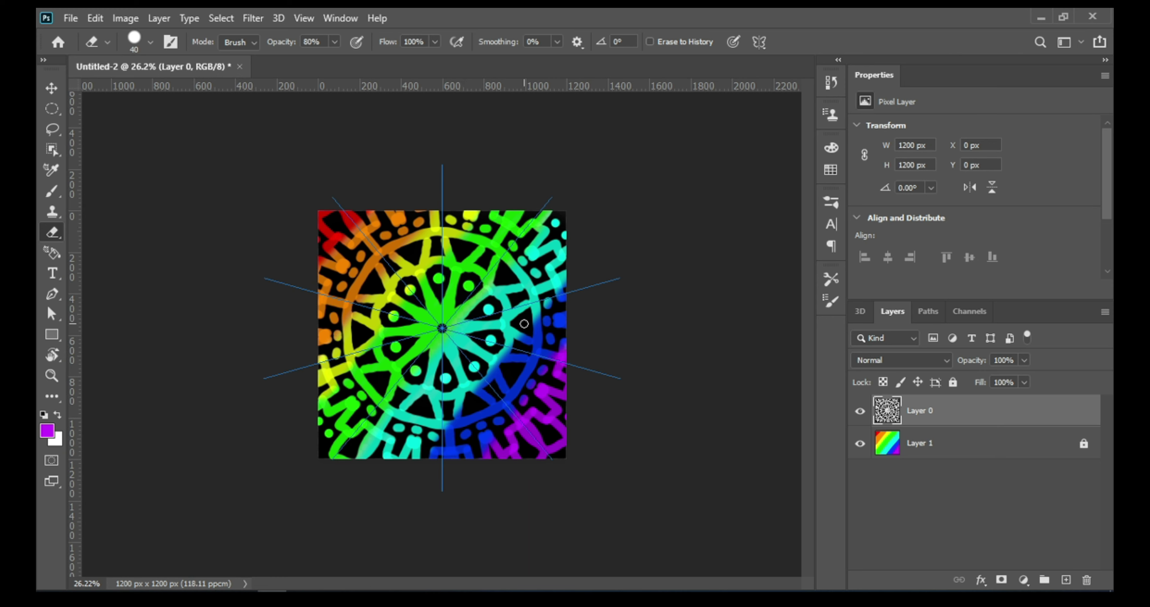
pyautogui.moveTo(523, 311); pyautogui.dragTo(524, 338)
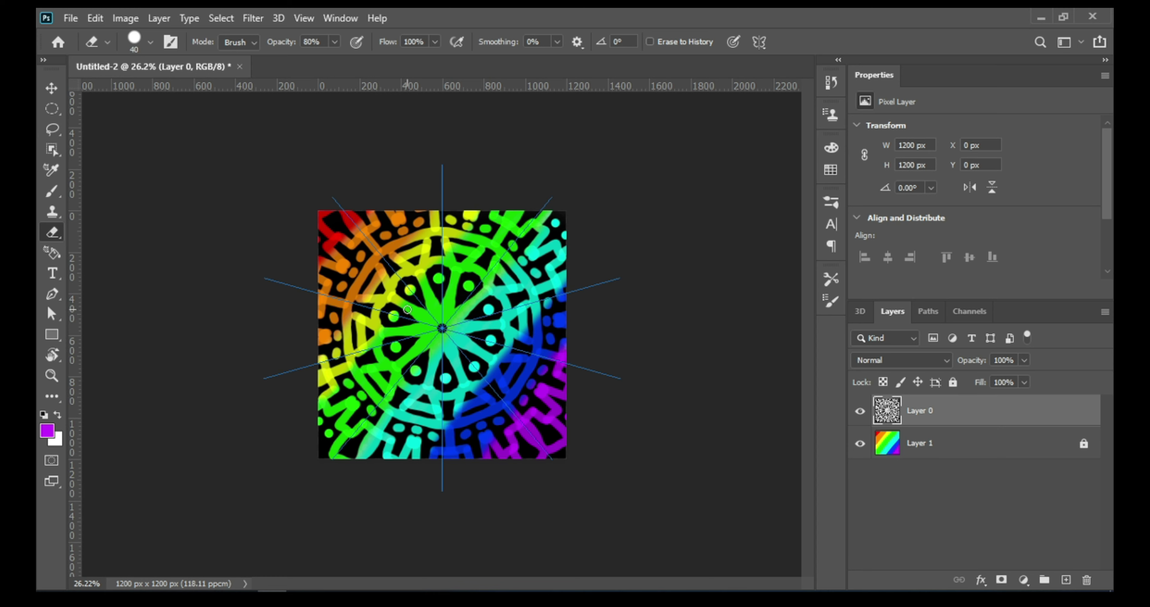
# - Erase the remaining black at the mandala centre into an open rainbow disc
pyautogui.moveTo(413, 324)
pyautogui.mouseDown()
pyautogui.moveTo(461, 312)
pyautogui.moveTo(457, 322)
pyautogui.mouseUp()
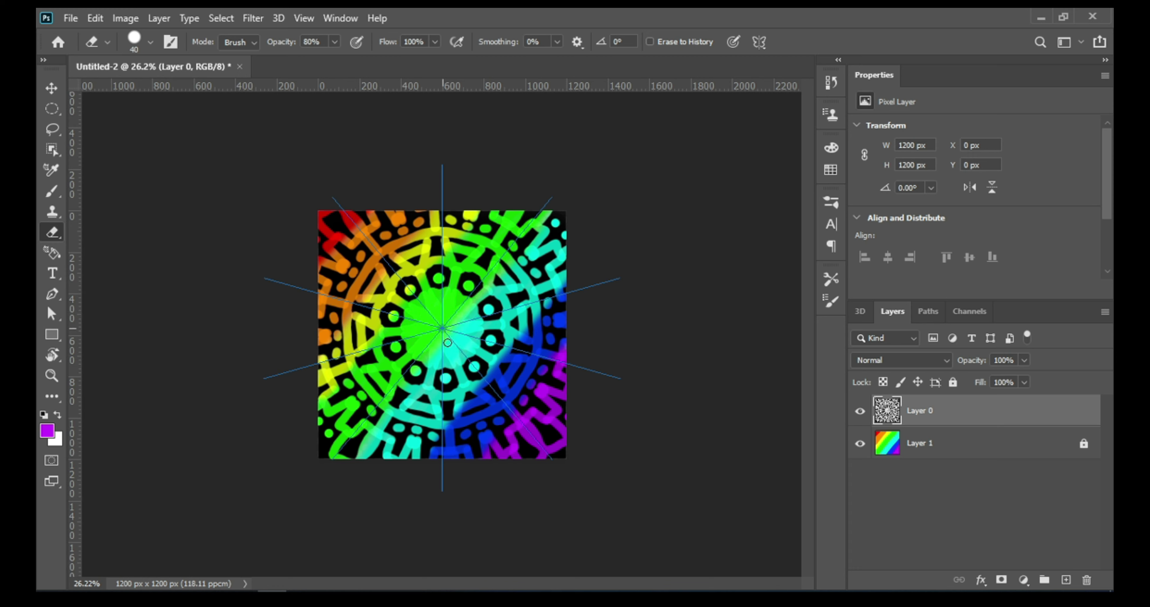